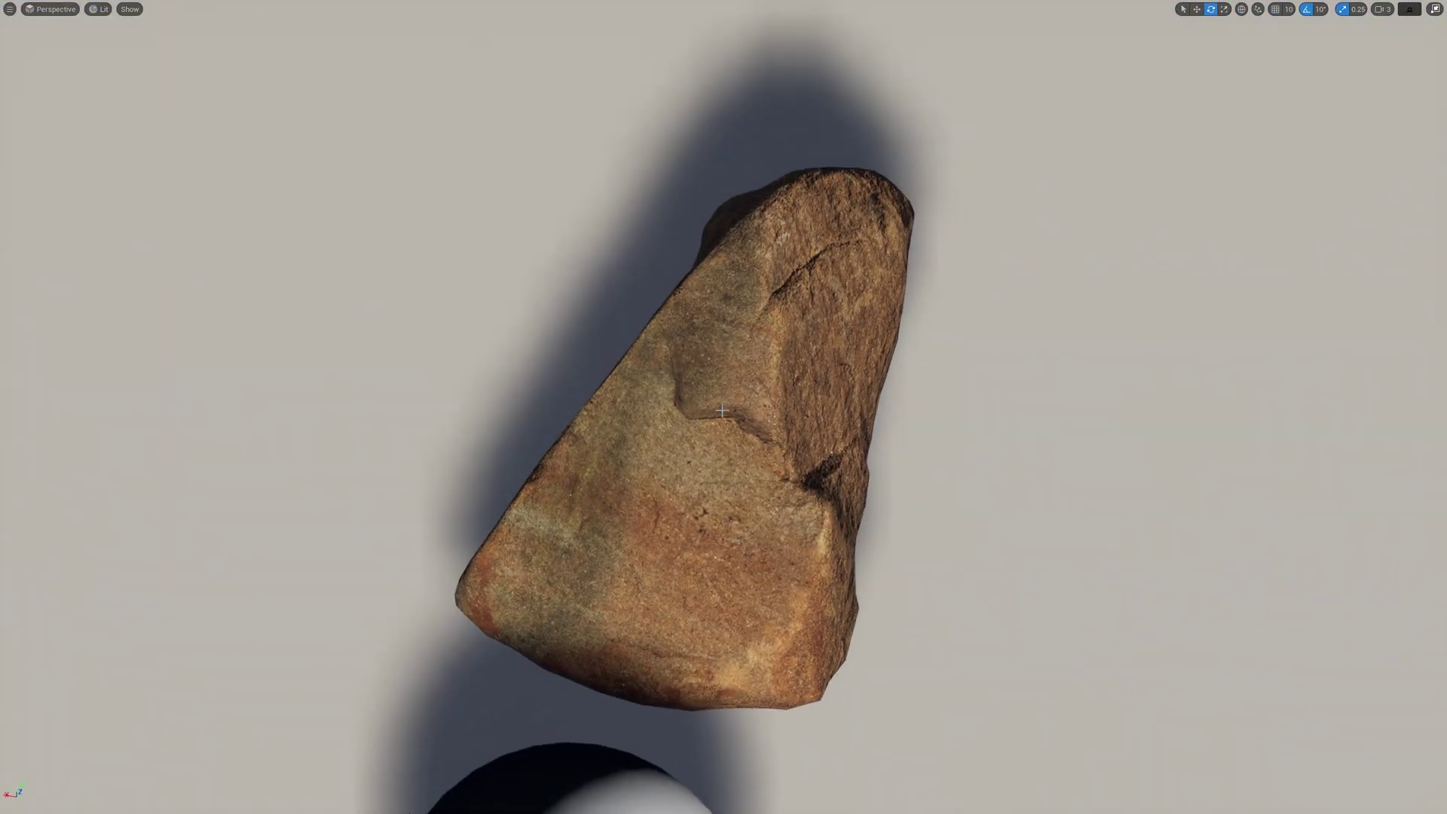
Dolly the viewport right up to the rock to inspect its blurry, blocky texture
right_click_drag(722, 412, 926, 411, "alt")
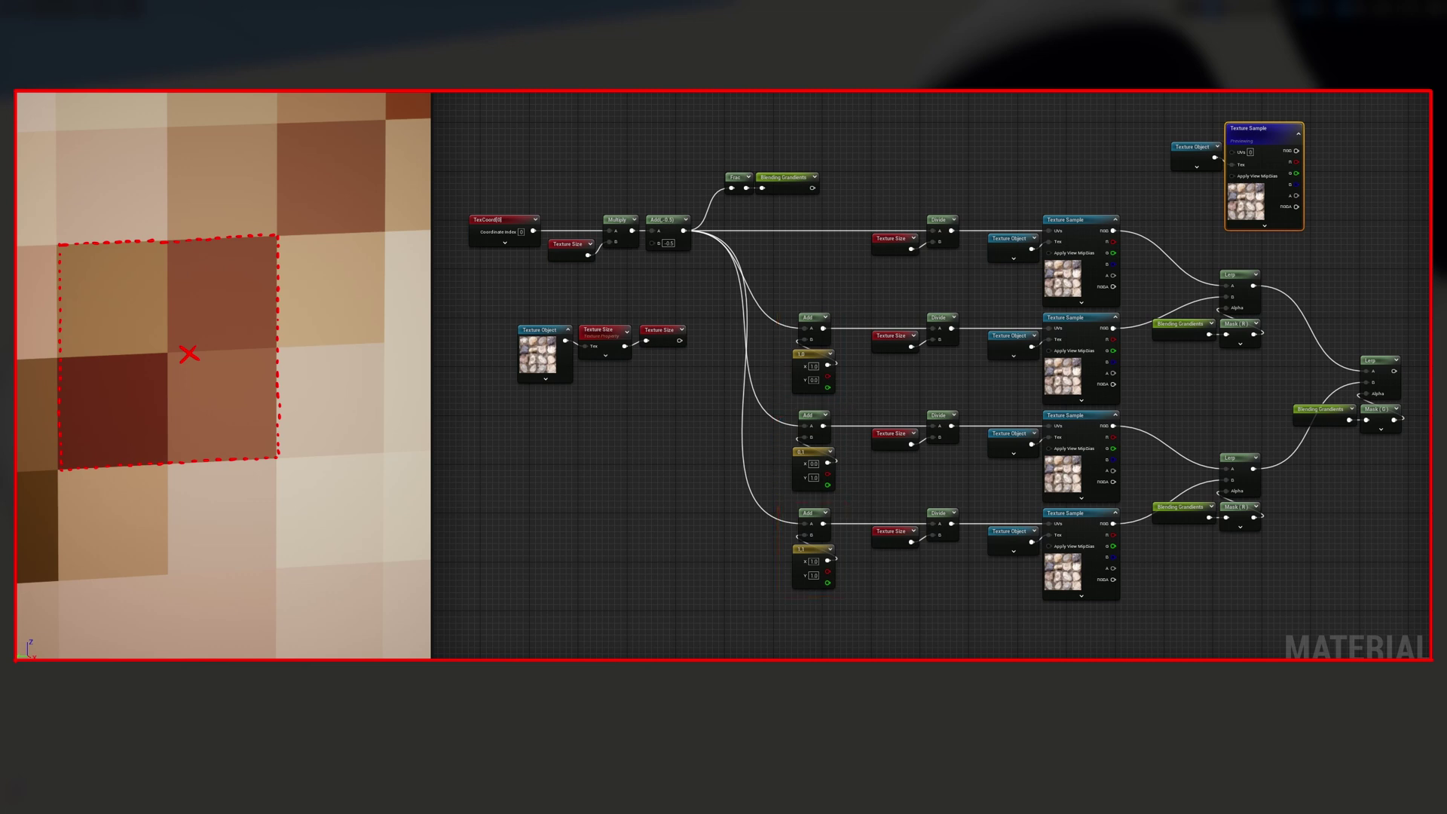
Preview the Frac, R mask, rightmost mask and final Lerp nodes in turn
right_click(737, 177)
left_click(764, 198)
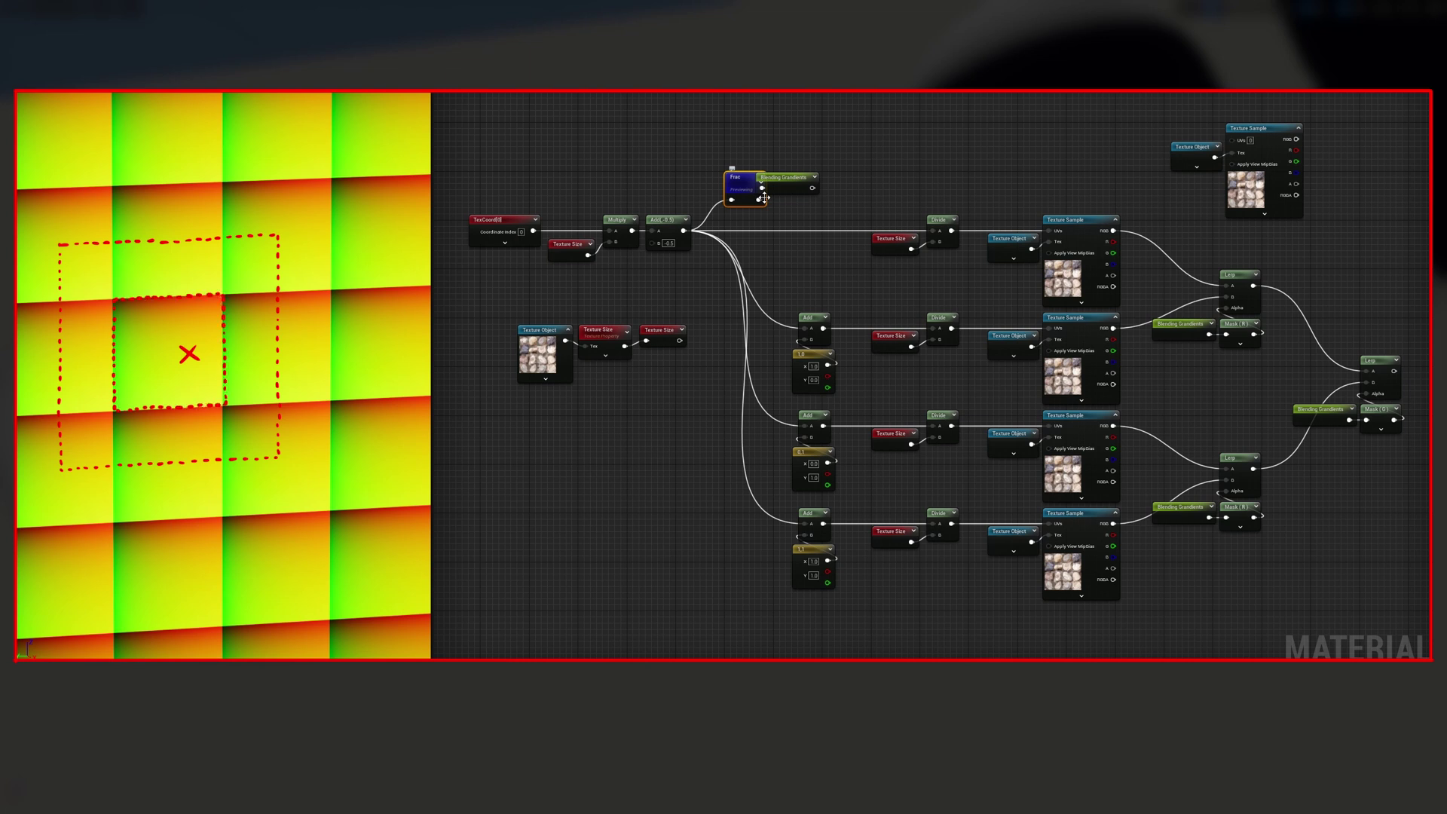
right_click(1232, 327)
left_click(1259, 358)
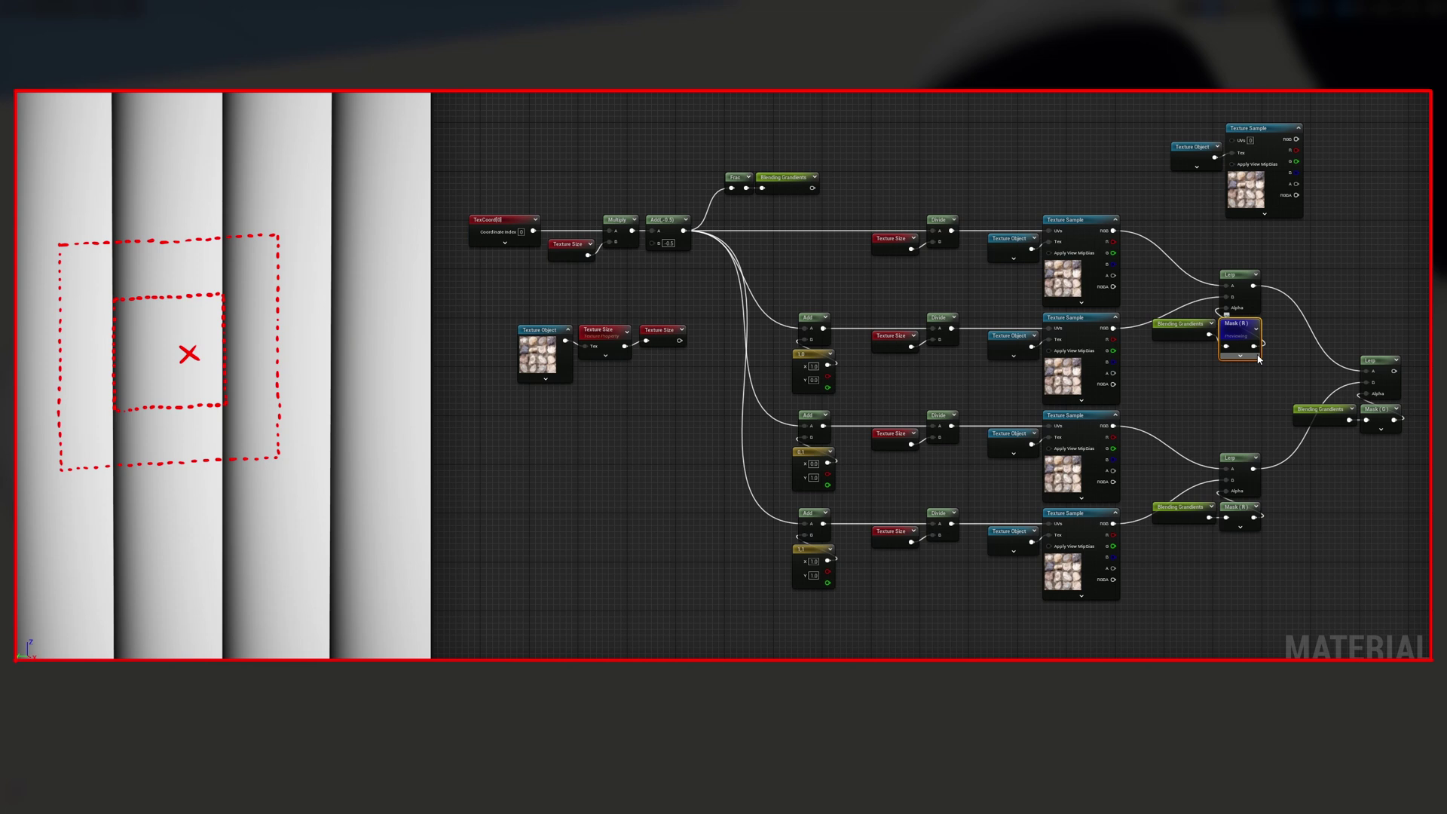
right_click(1377, 409)
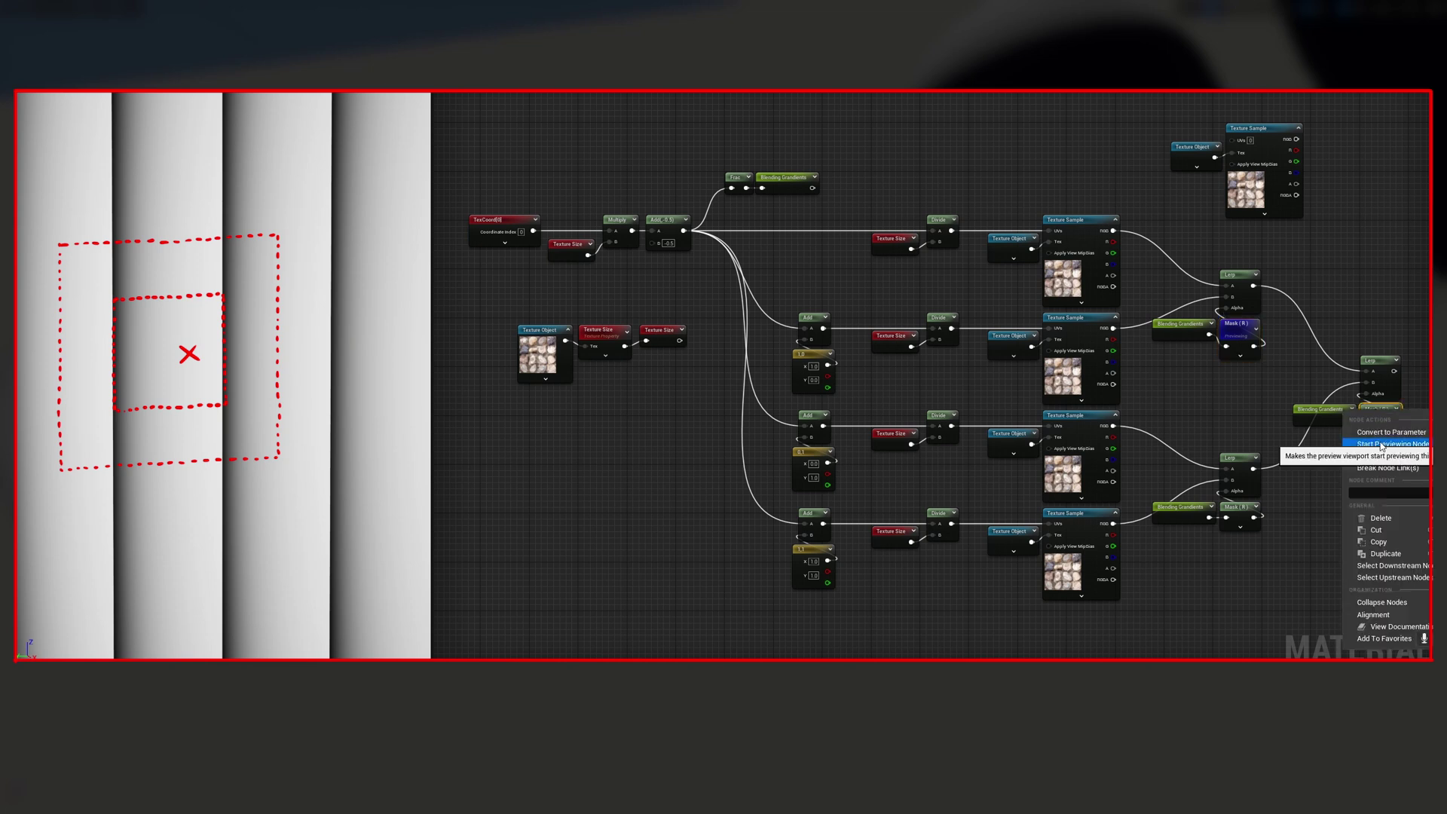
left_click(1380, 445)
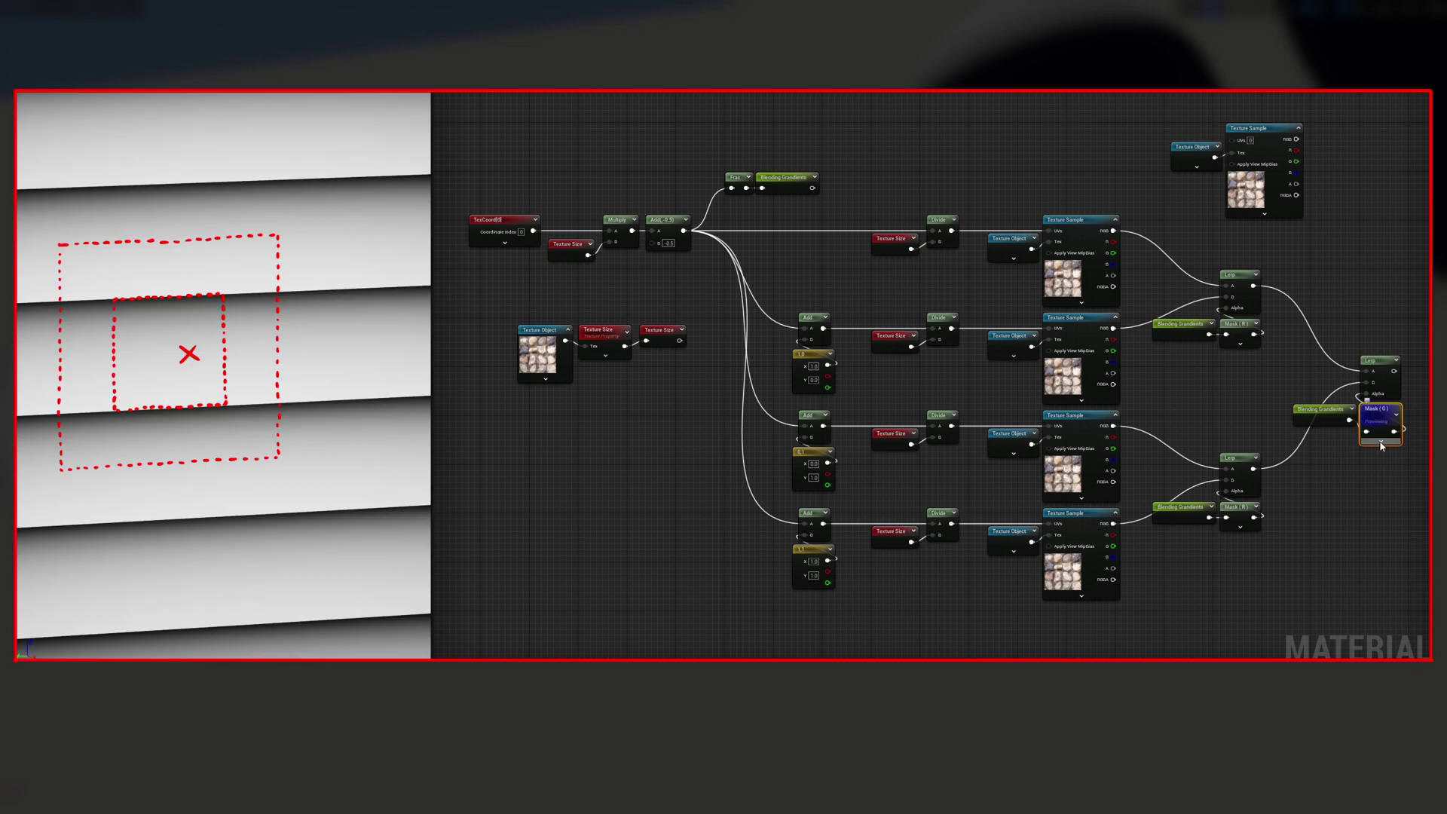
right_click(1380, 363)
left_click(1385, 397)
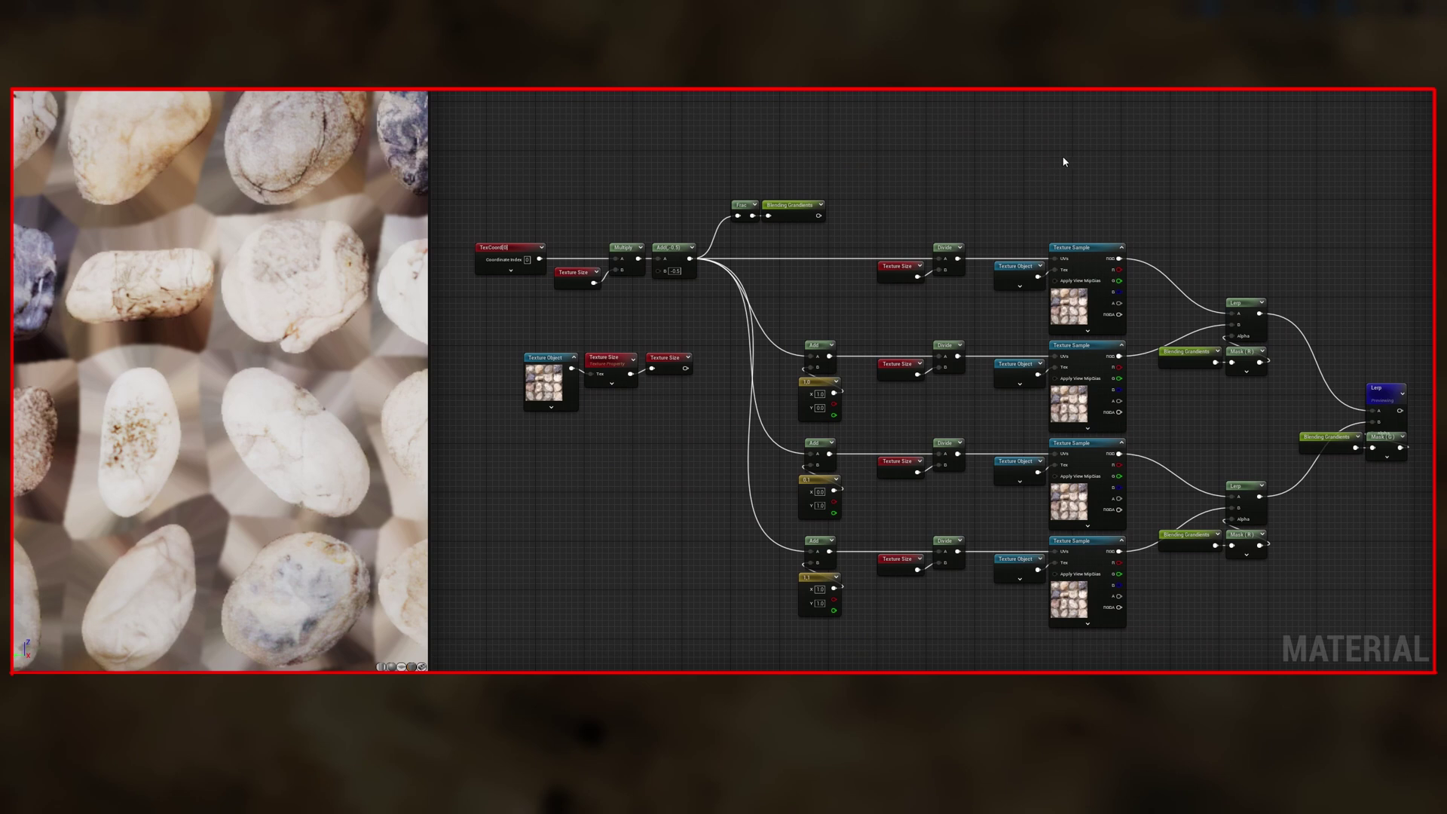
Preview the Vector Noise node's output as colourful blocky noise
right_click(1146, 161)
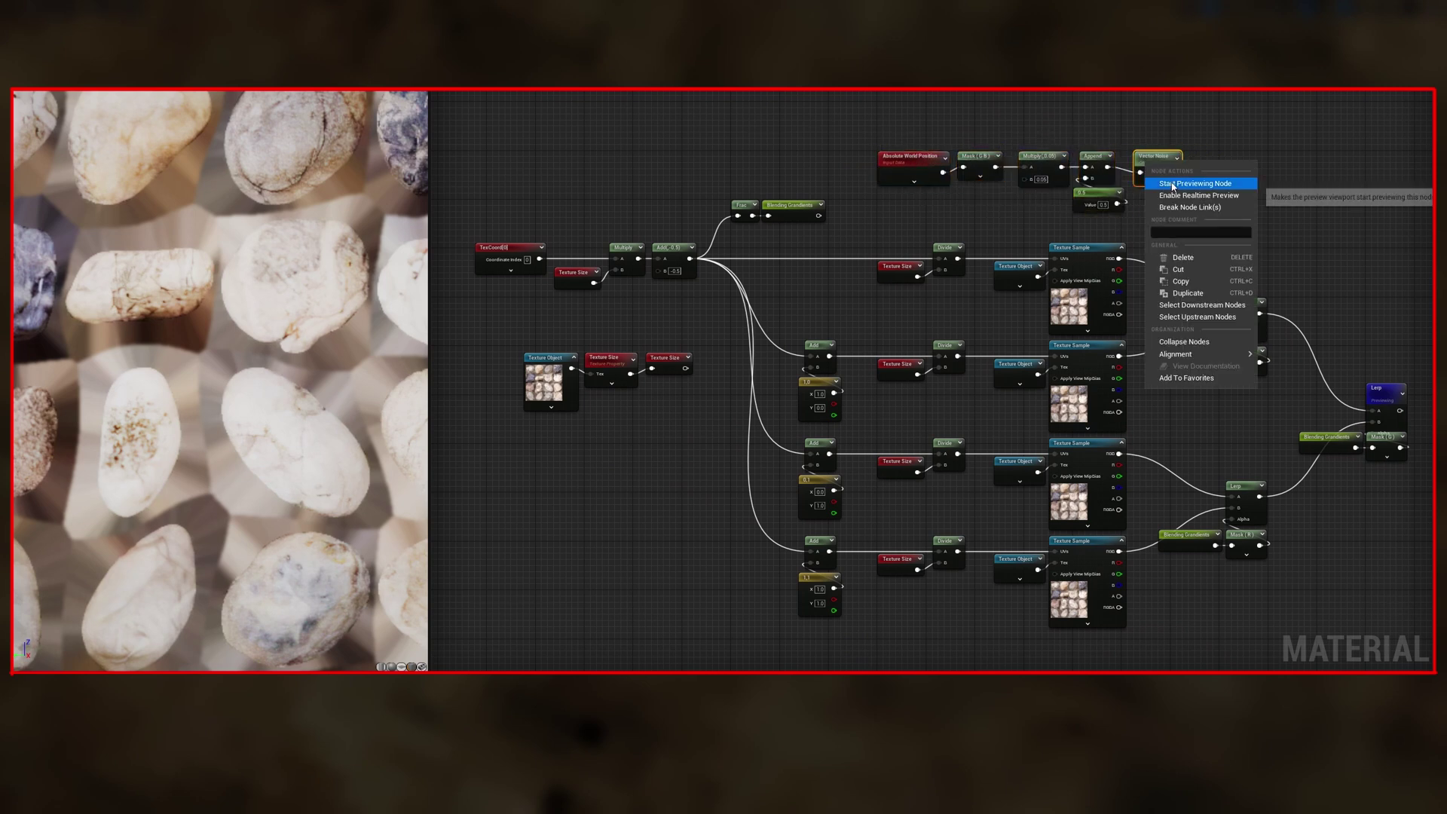
left_click(1194, 184)
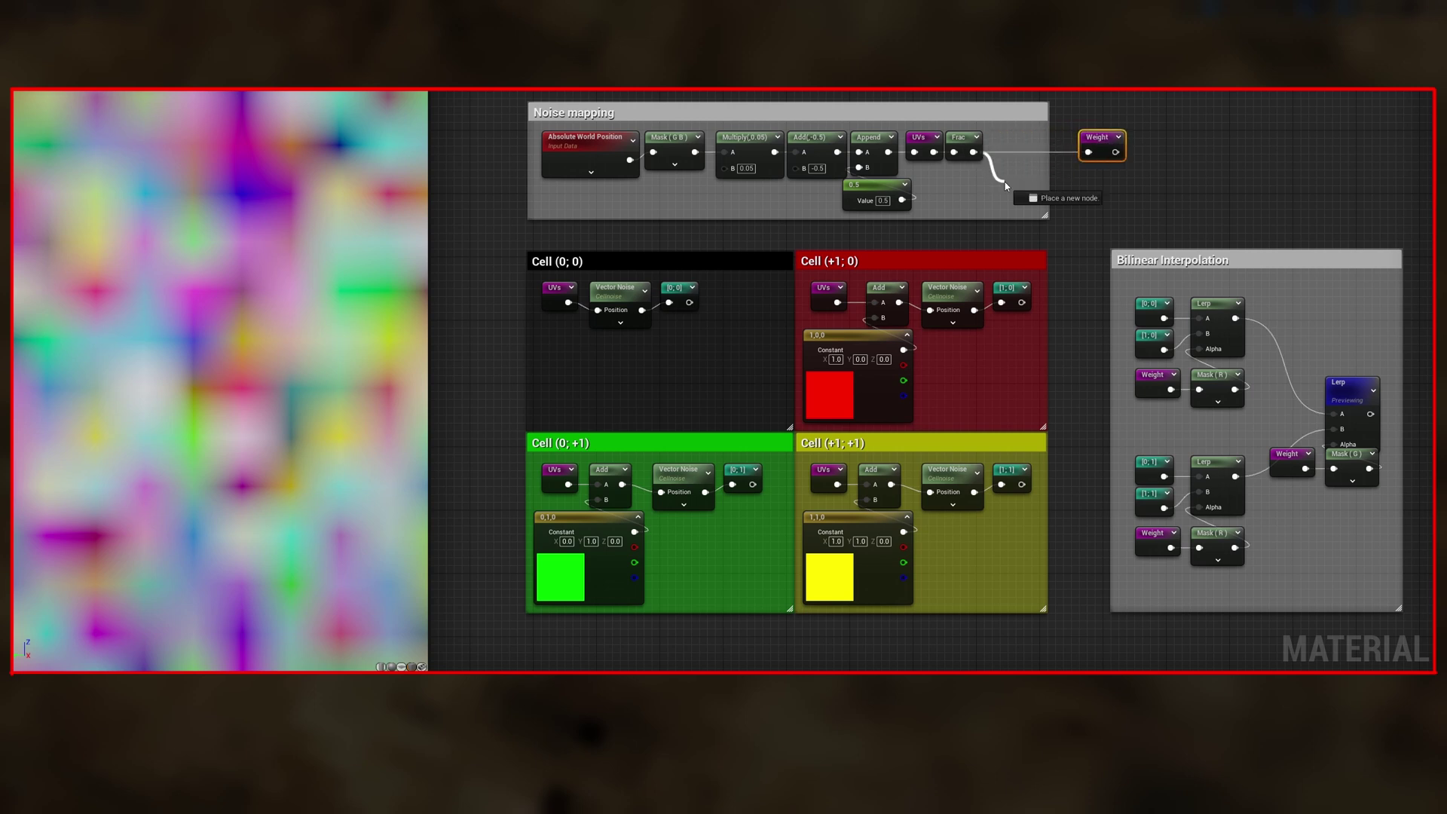
Add a SmoothStep node fed by the Frac output in the mapping row
left_click_drag(1023, 152, 1005, 182)
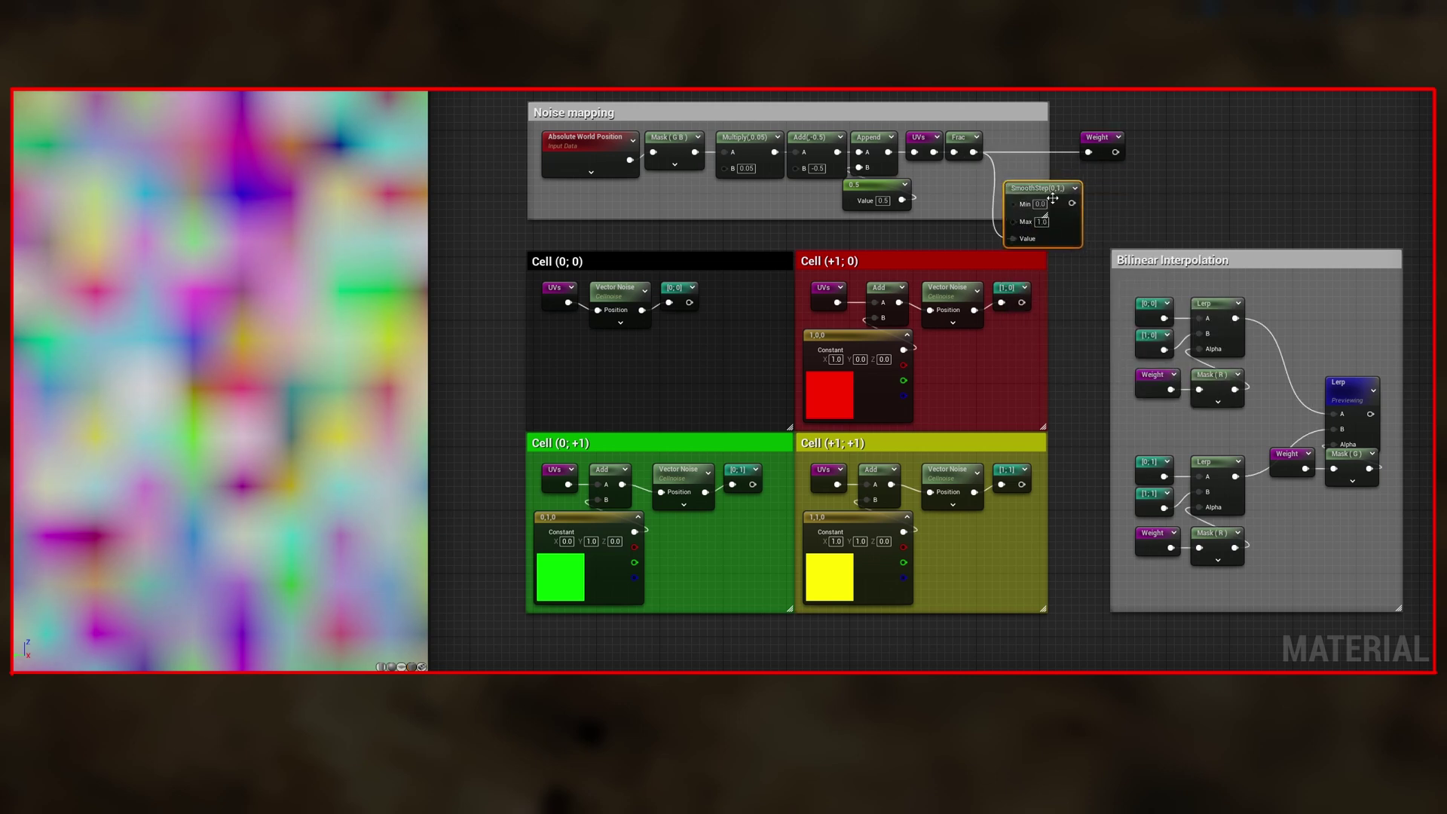
left_click_drag(1036, 192, 1035, 143)
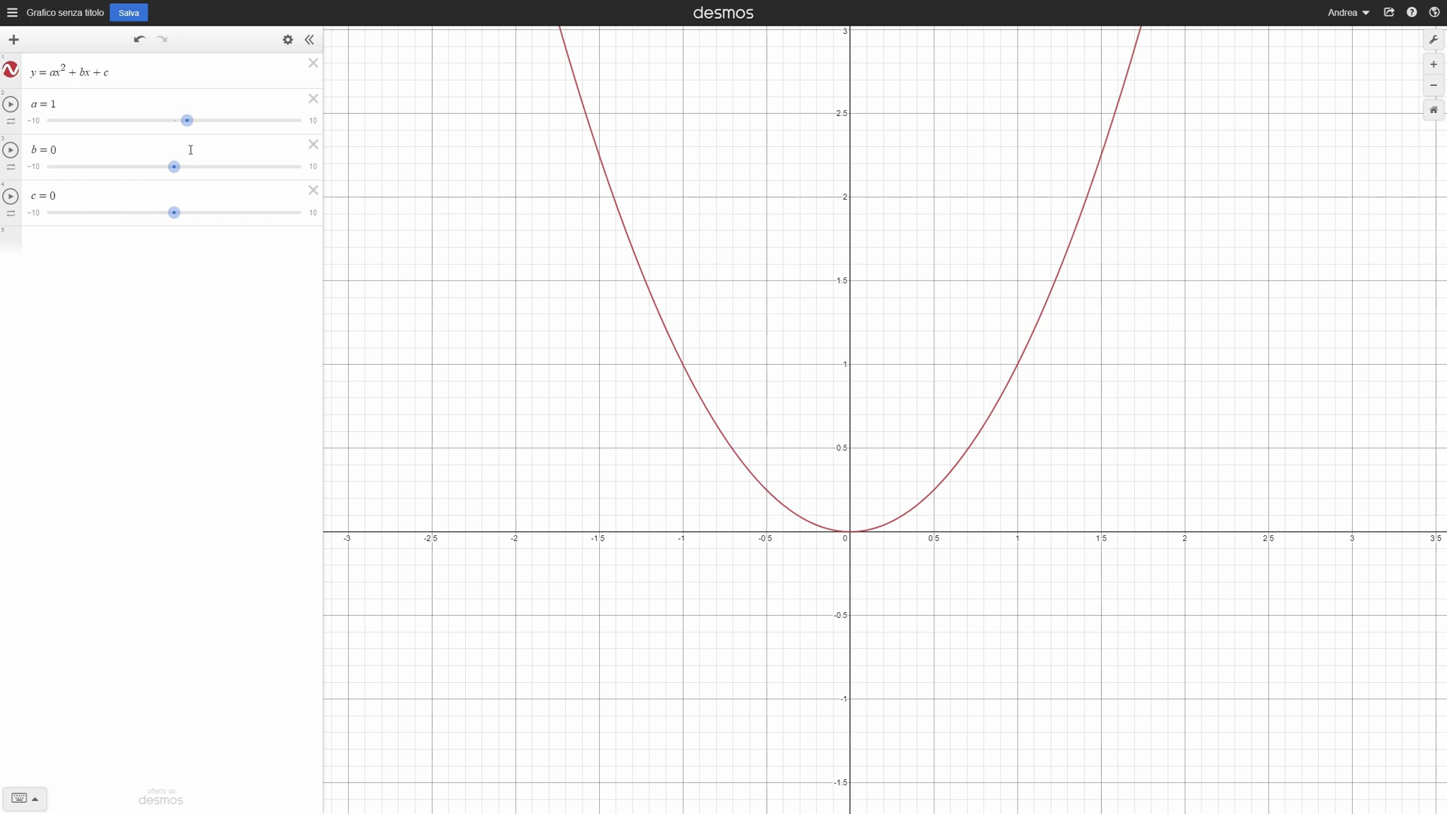
Reshape the parabola with sliders a = 2.8, b = −4.15 and c = 1.7
left_click_drag(188, 122, 207, 166)
left_click(174, 213)
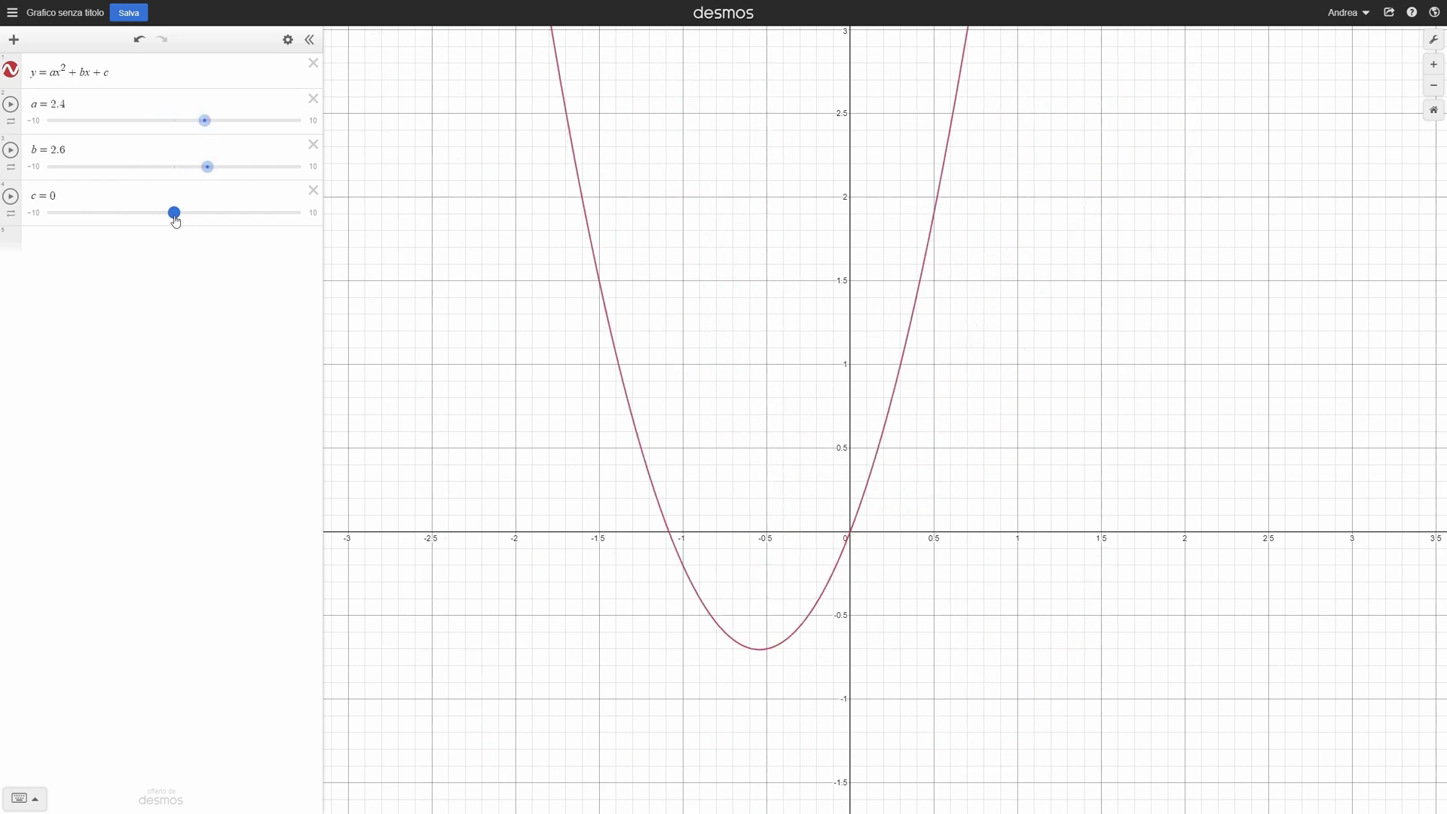
mouse_move(175, 214)
left_mouse_down()
mouse_move(196, 212)
mouse_move(122, 166)
left_mouse_up()
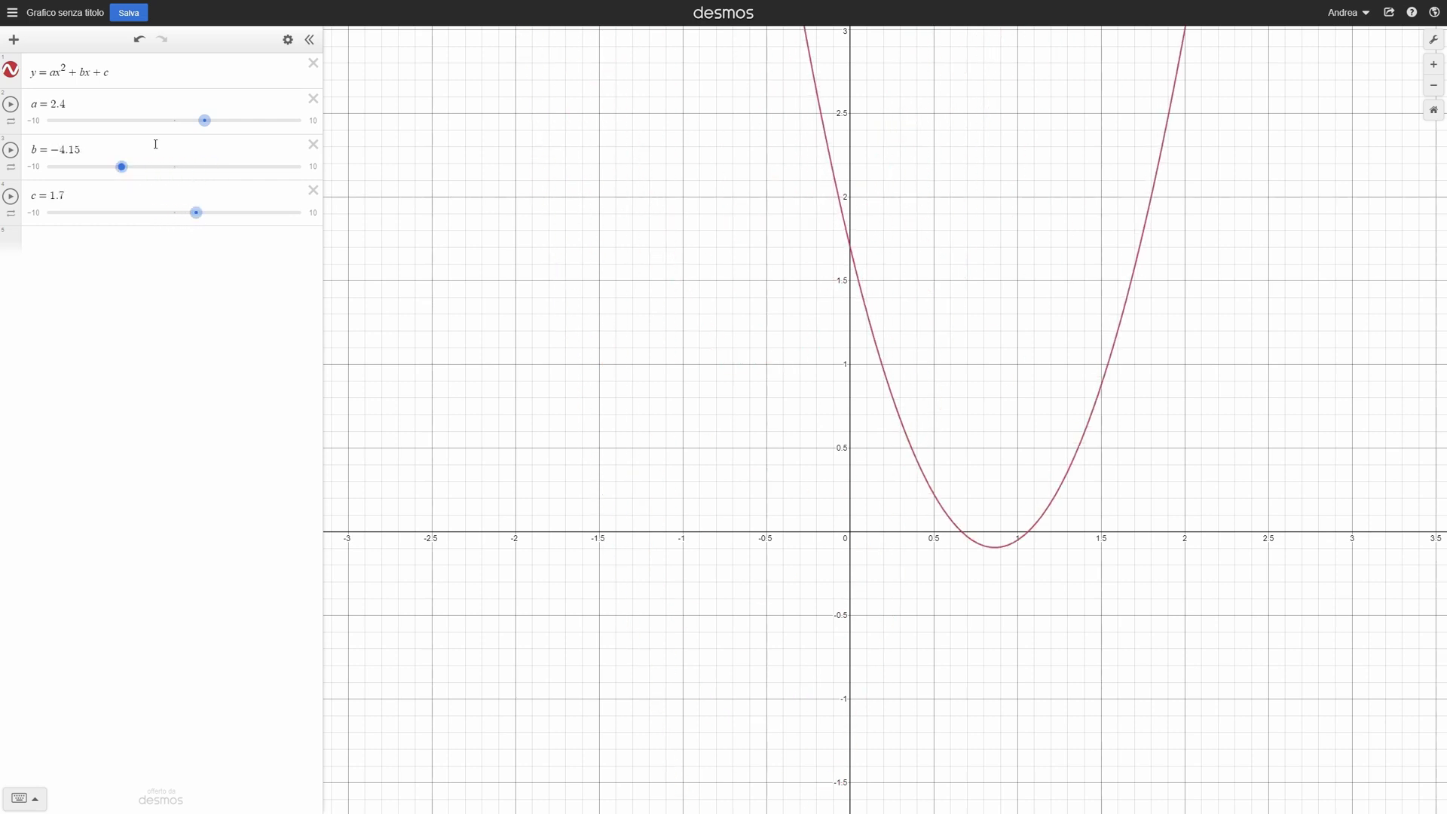
left_click_drag(204, 120, 209, 138)
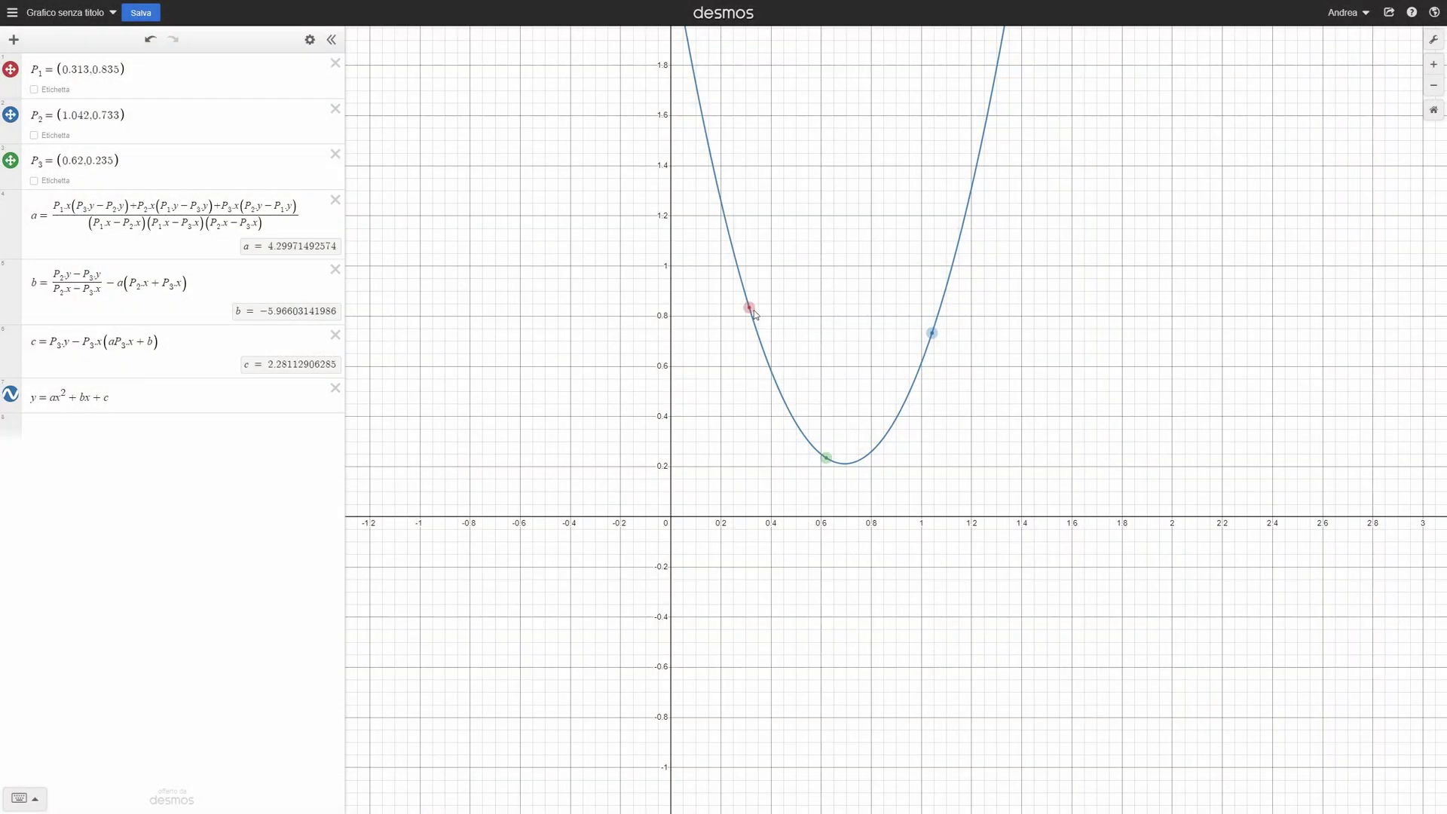
Move points P1–P3 so the fitted parabola reshapes, ending with it opening upward
mouse_move(755, 315)
left_mouse_down()
mouse_move(804, 397)
mouse_move(1013, 270)
left_mouse_up()
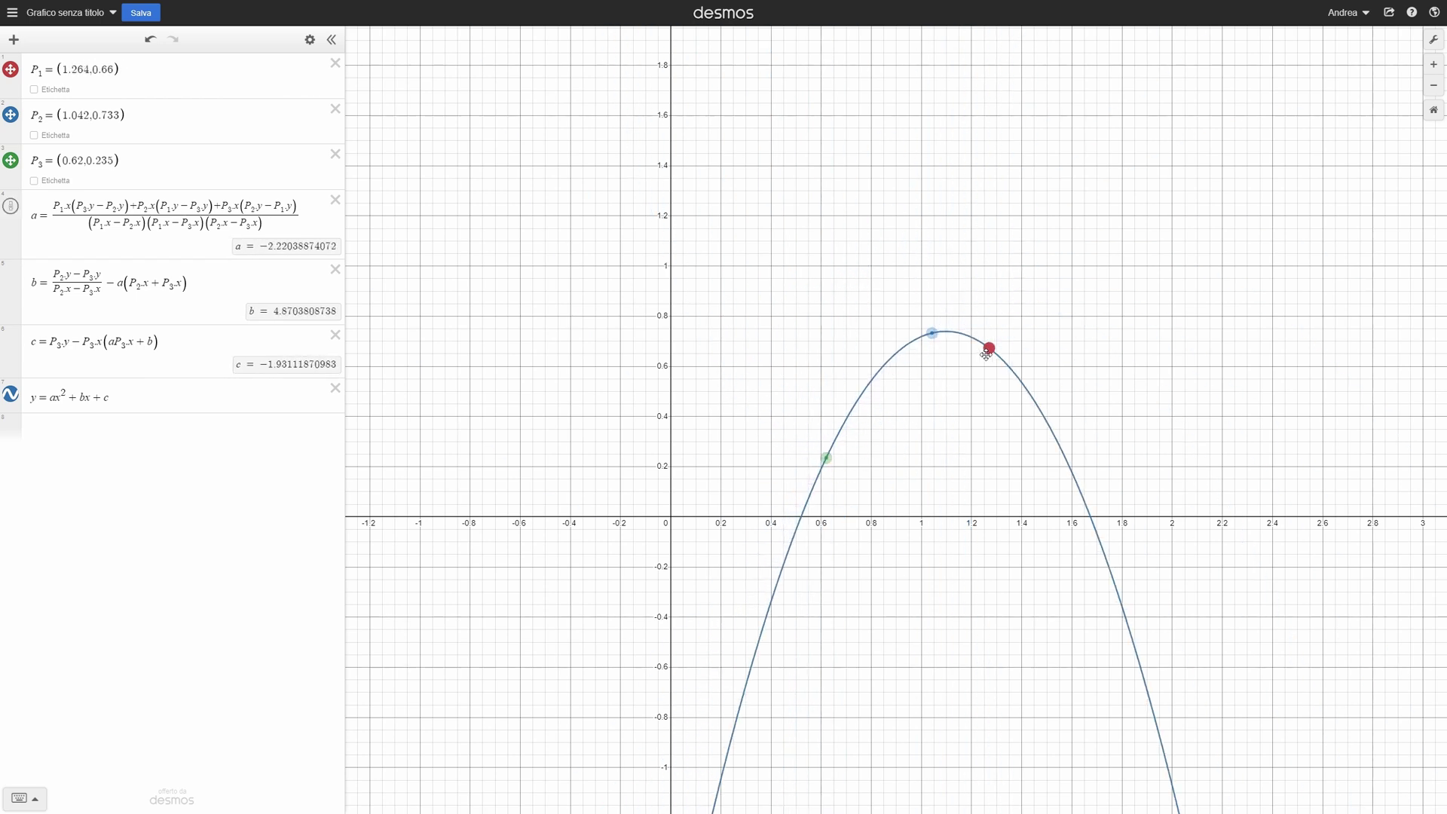
mouse_move(1013, 270)
left_mouse_down()
mouse_move(994, 365)
mouse_move(853, 393)
mouse_move(736, 387)
left_mouse_up()
mouse_move(825, 458)
left_mouse_down()
mouse_move(791, 402)
mouse_move(687, 377)
mouse_move(691, 451)
mouse_move(576, 392)
mouse_move(615, 305)
mouse_move(528, 392)
mouse_move(525, 429)
left_mouse_up()
mouse_move(982, 363)
left_mouse_down()
mouse_move(910, 473)
mouse_move(773, 455)
mouse_move(805, 328)
mouse_move(816, 438)
left_mouse_up()
mouse_move(736, 386)
left_mouse_down()
mouse_move(830, 358)
mouse_move(928, 387)
left_mouse_up()
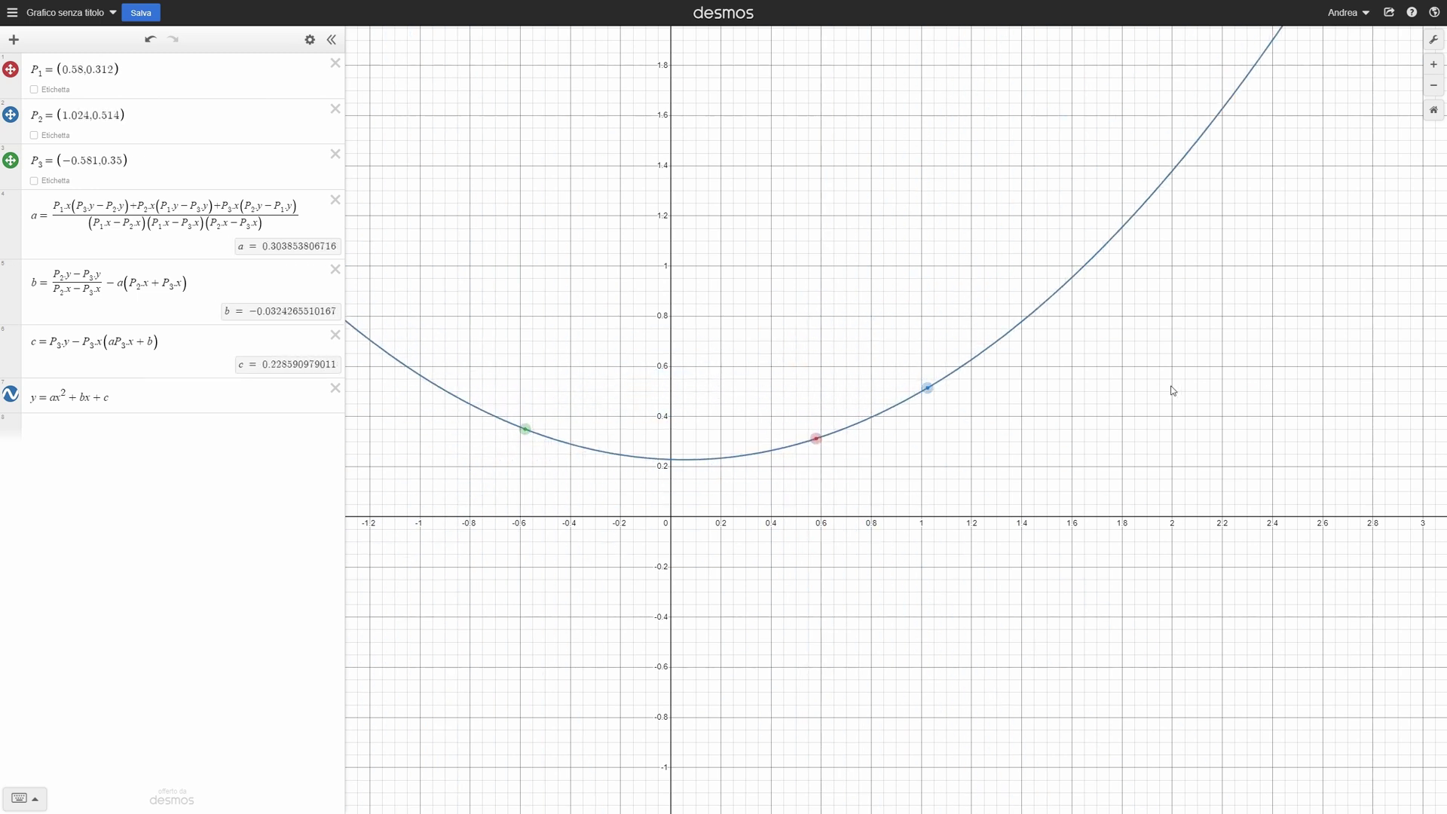
Adjust the blue, red and green point heights, raising P1 to 0.87
mouse_move(877, 401)
left_mouse_down()
mouse_move(878, 442)
mouse_move(877, 382)
mouse_move(877, 395)
left_mouse_up()
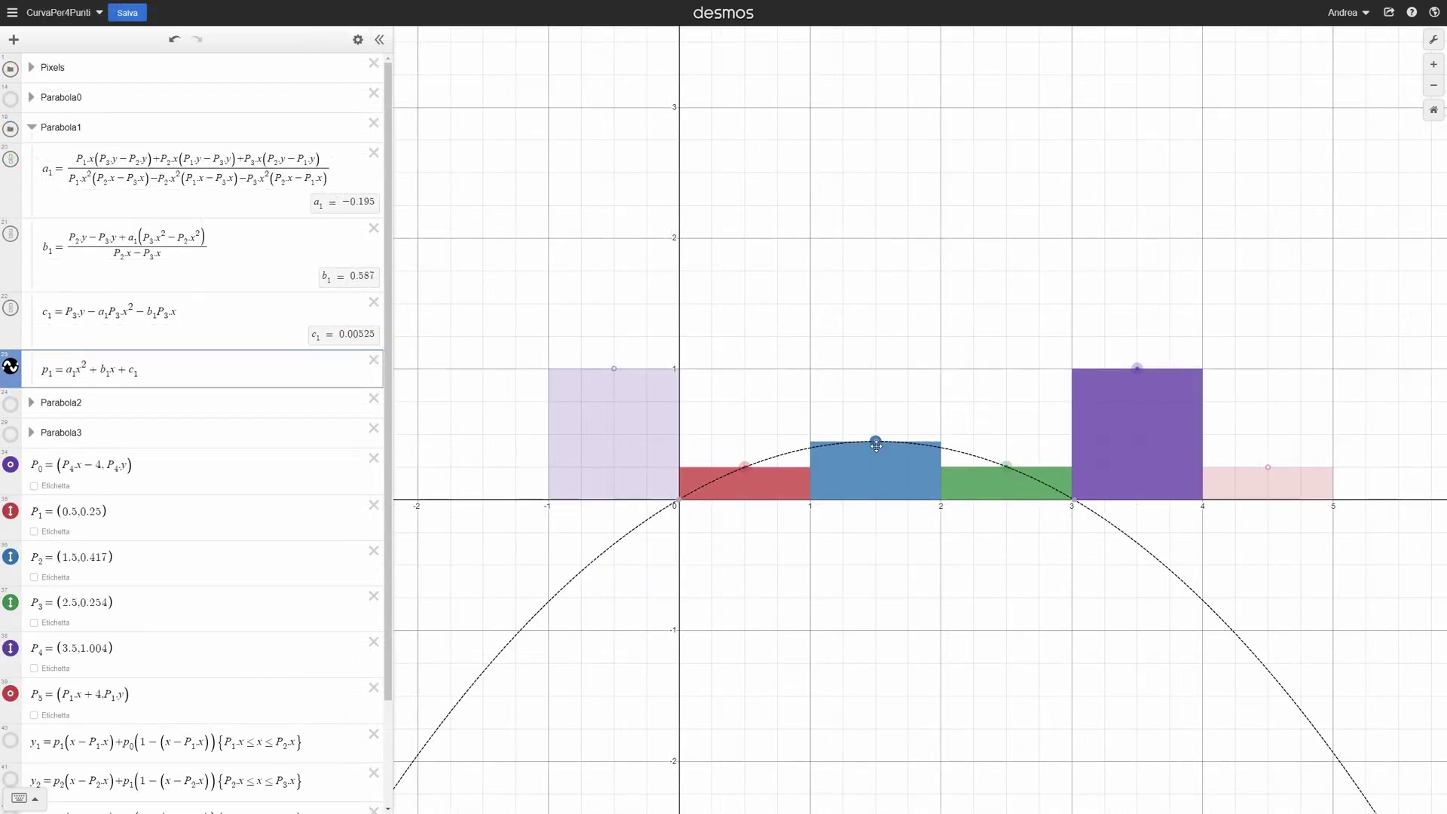
left_click_drag(744, 466, 744, 385)
mouse_move(1006, 466)
left_mouse_down()
mouse_move(1003, 413)
mouse_move(1006, 478)
left_mouse_up()
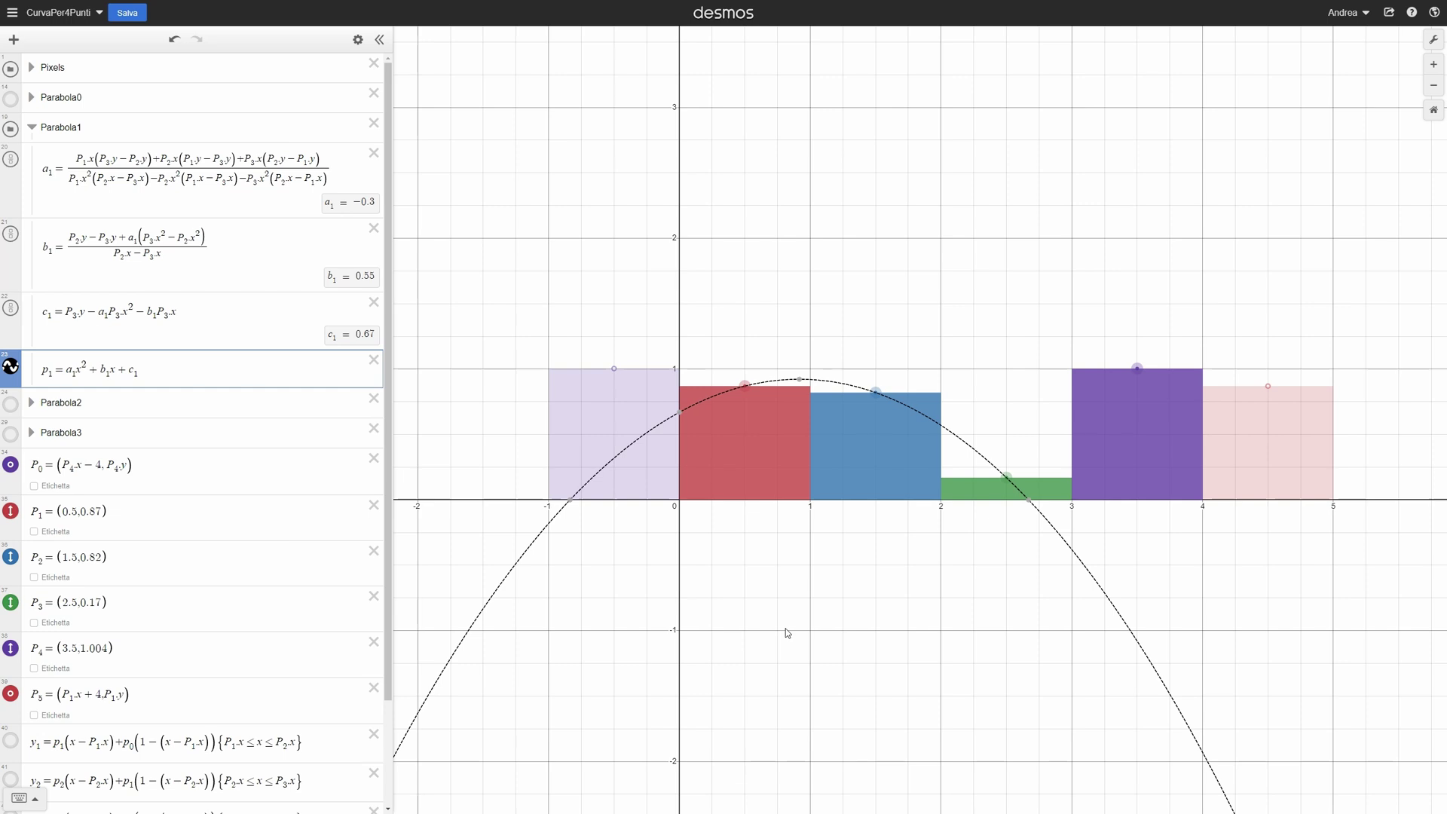
Expand and show Parabola2, then change the bar heights with both parabolas visible
left_click(33, 402)
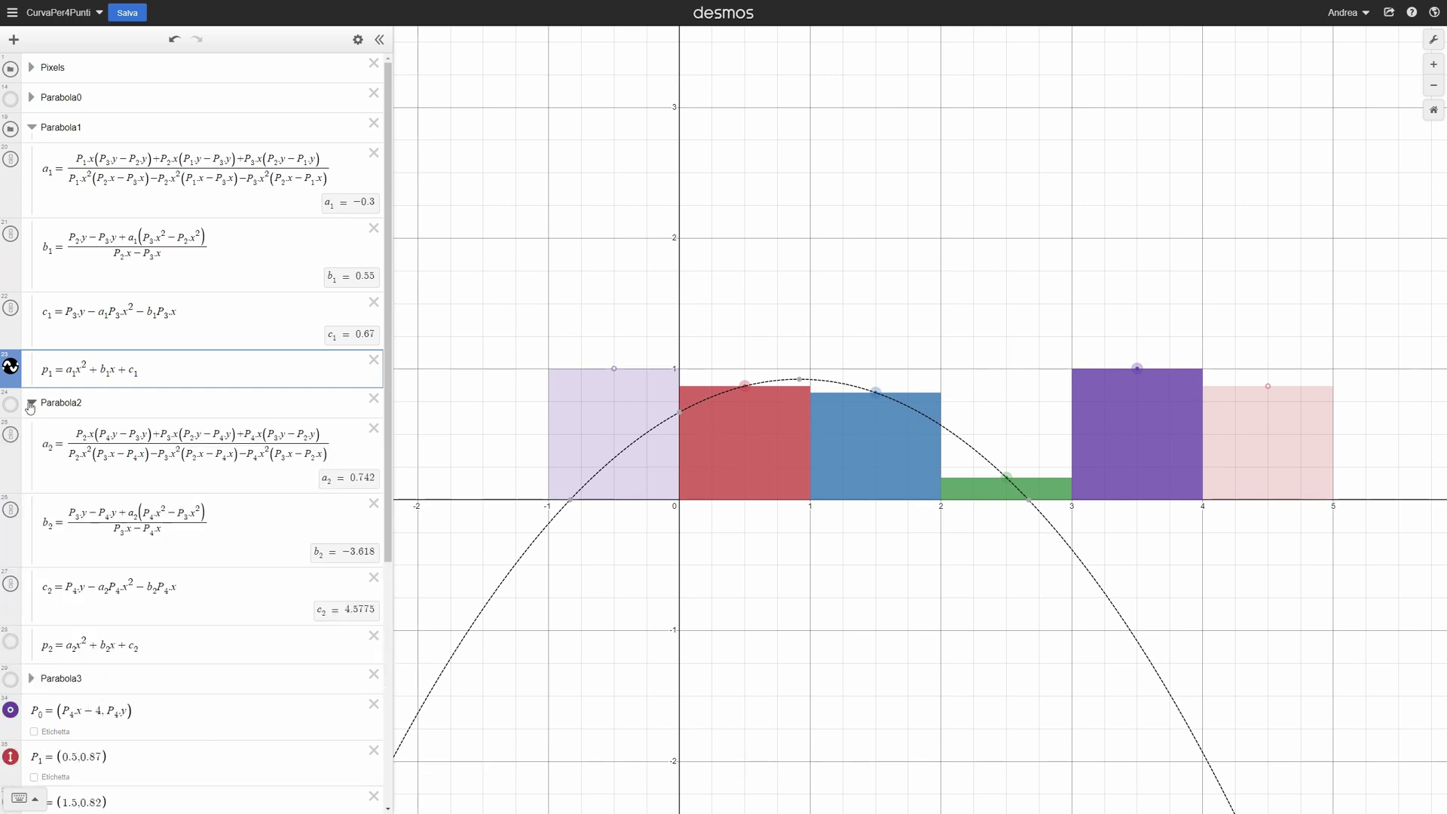
left_click(9, 402)
left_click_drag(1006, 477, 1004, 454)
left_click_drag(1137, 369, 1136, 395)
mouse_move(876, 393)
left_mouse_down()
mouse_move(875, 467)
mouse_move(875, 381)
left_mouse_up()
left_click_drag(745, 385, 744, 458)
left_click_drag(1004, 453, 1005, 482)
left_click_drag(1136, 395, 1135, 379)
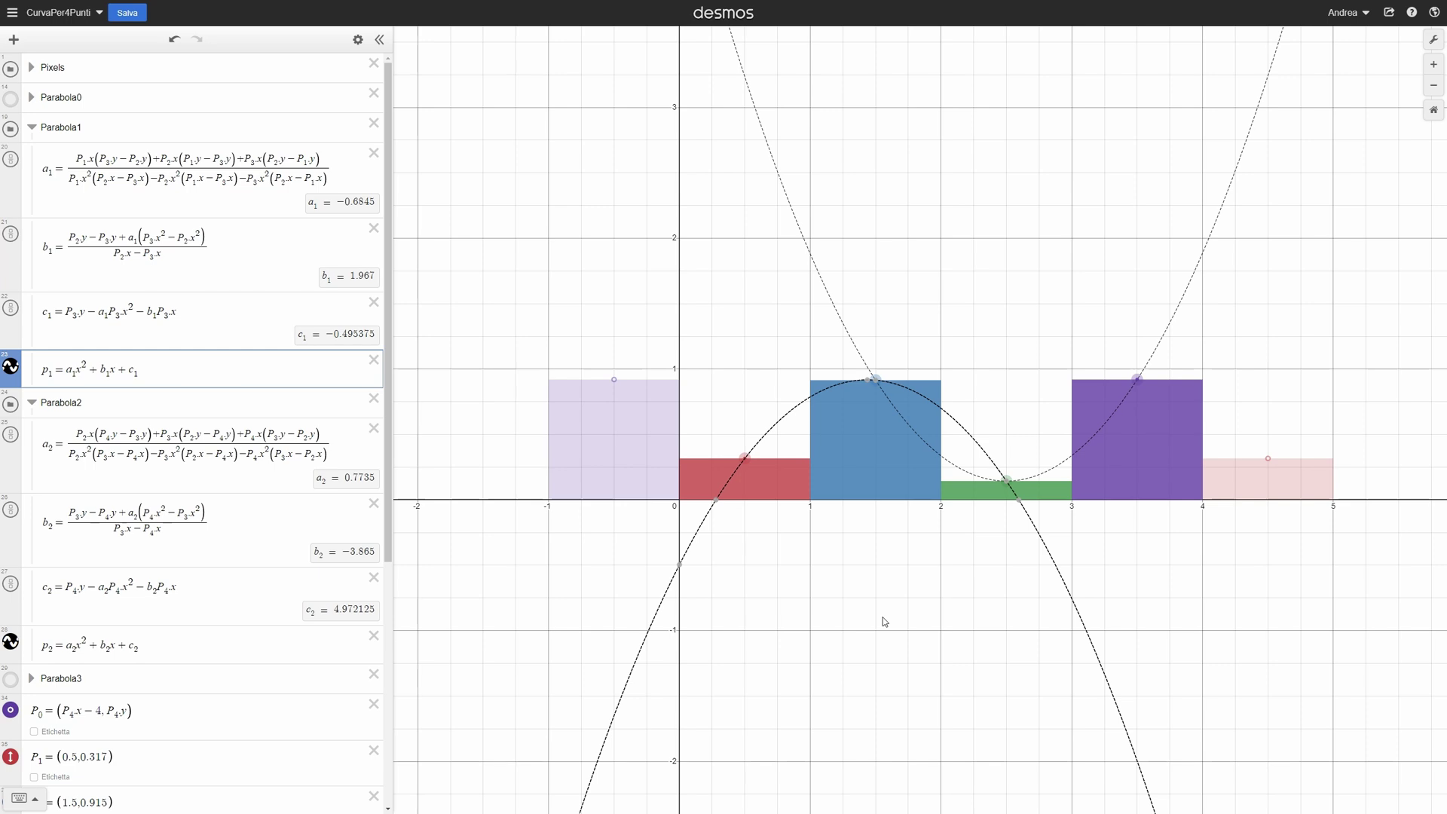
scroll(391, 599, "down", 3)
scroll(227, 633, "down", 1)
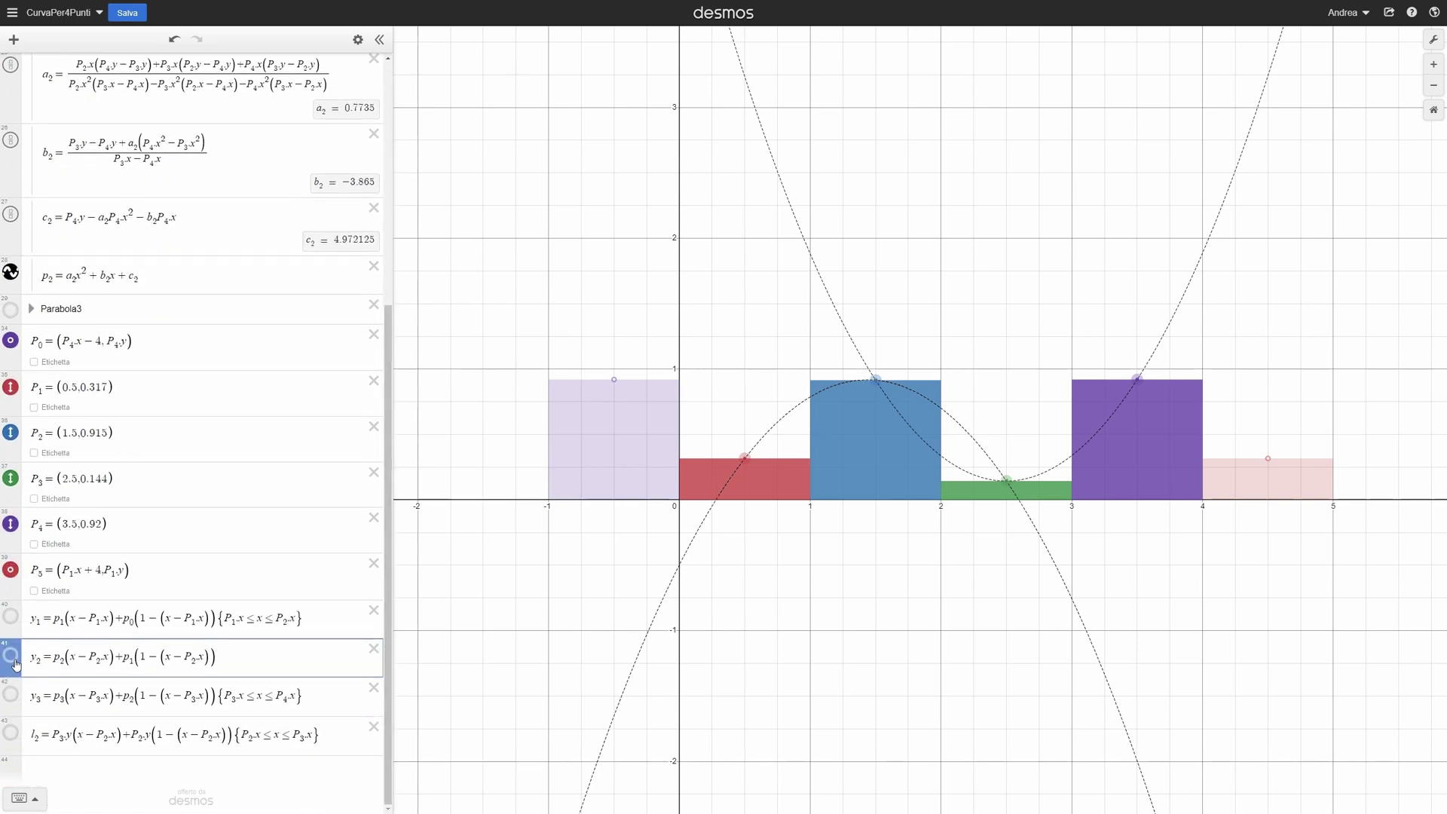
Show the y2 piece and set bars to green ~0.75, blue ~0.28, red 0.7
left_click(10, 657)
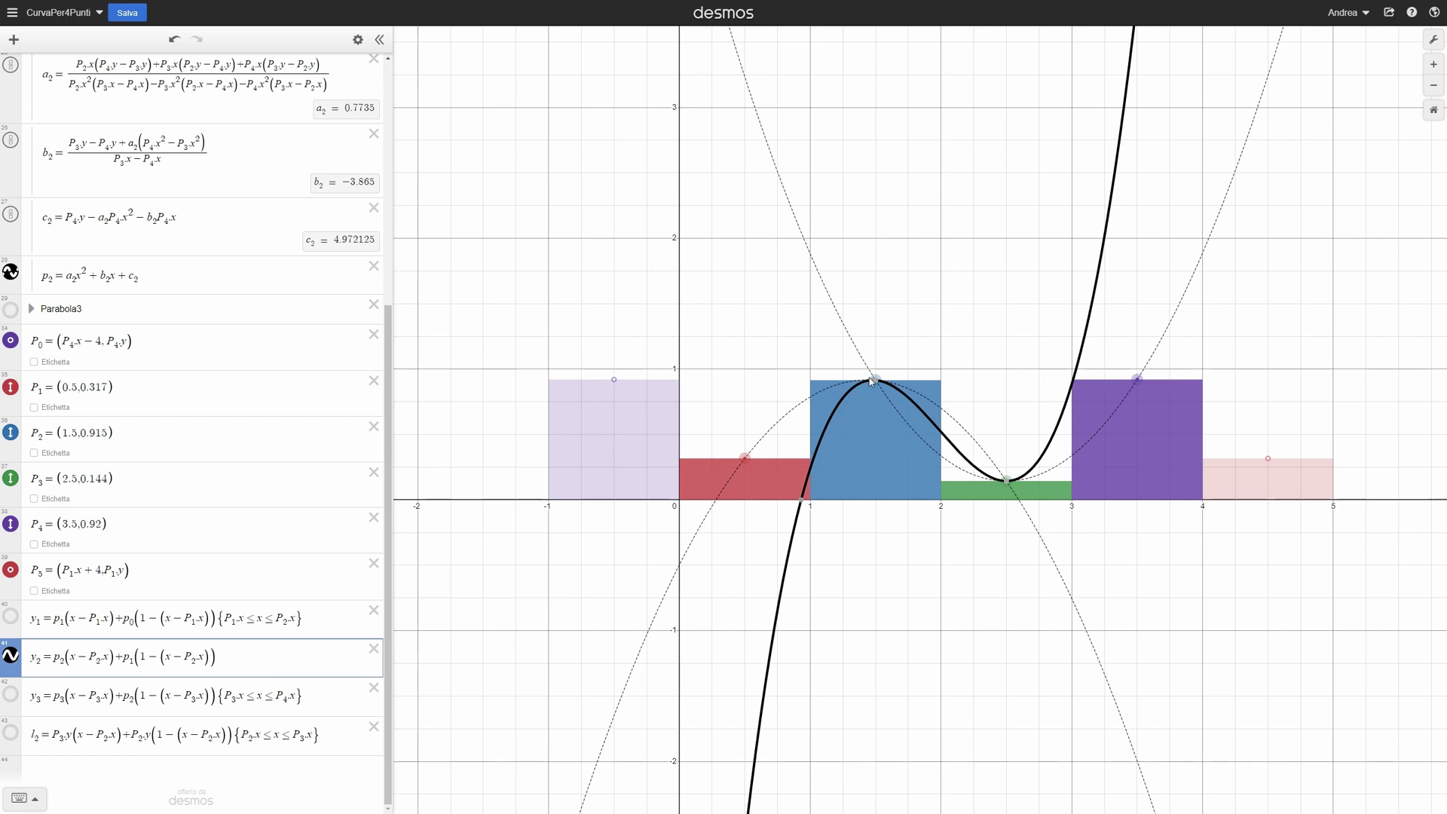
left_click_drag(870, 382, 872, 408)
left_click_drag(743, 457, 745, 470)
mouse_move(1137, 379)
left_mouse_down()
mouse_move(1132, 457)
mouse_move(1136, 398)
left_mouse_up()
left_click_drag(1008, 452, 1007, 400)
left_click_drag(873, 409, 874, 461)
left_click_drag(743, 449, 744, 407)
left_click_drag(1136, 399, 1137, 456)
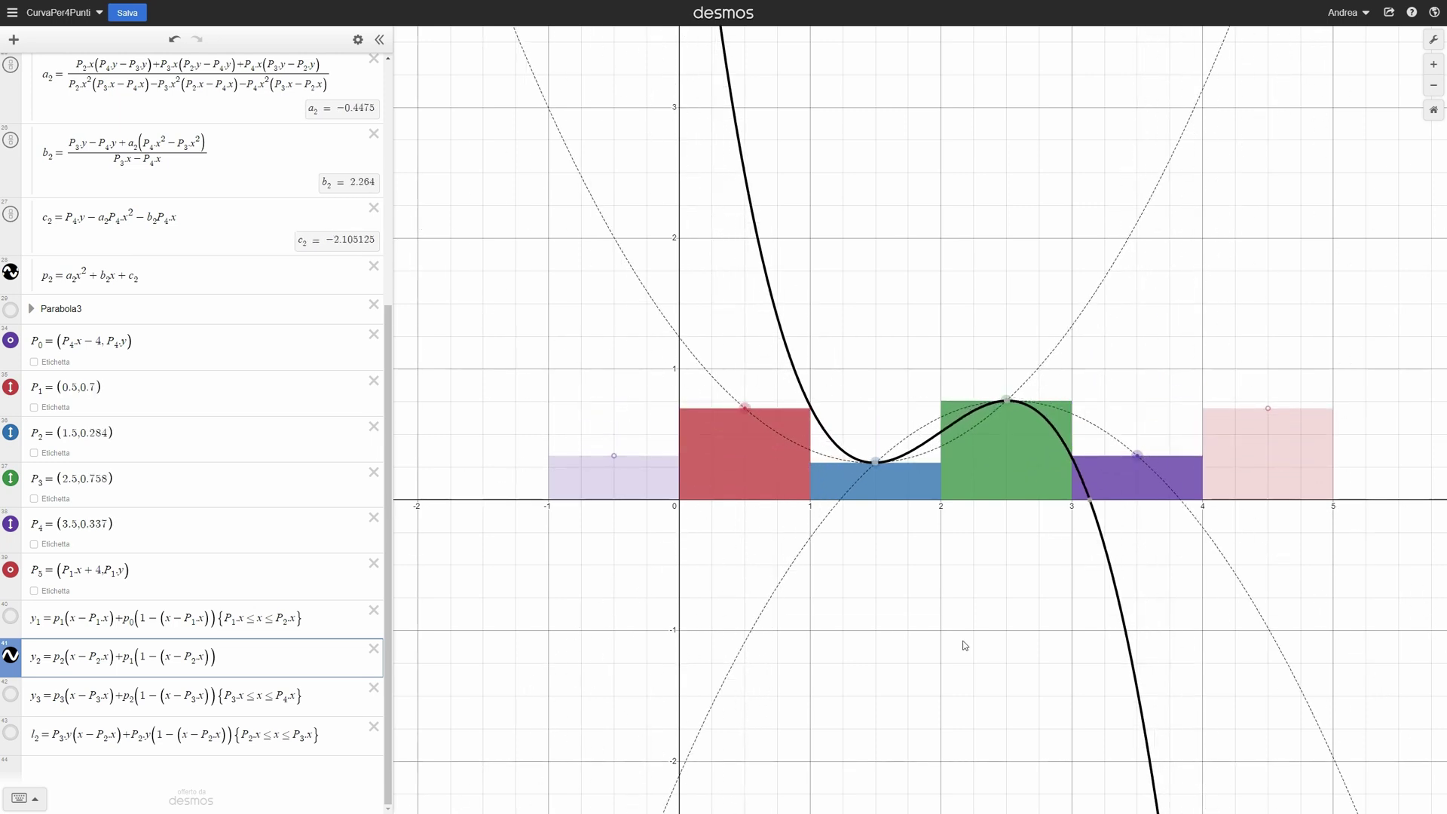
type("{P_2.x<=x<=P_3.x}")
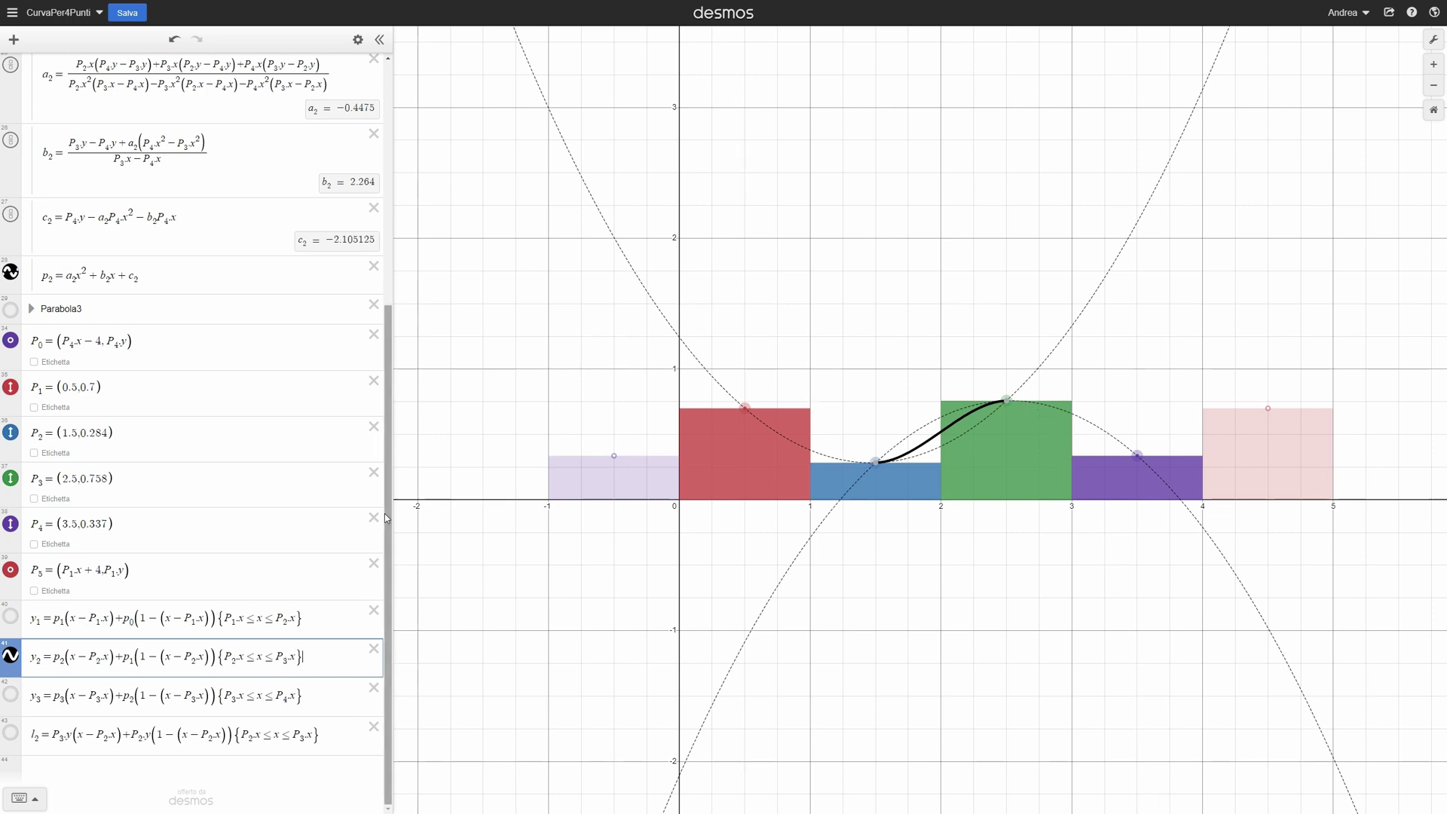
Collapse the Parabola1 and Parabola2 groups and show Parabola0 and Parabola3
left_click_drag(387, 514, 385, 260)
left_click(30, 126)
left_click(32, 157)
left_click(10, 97)
left_click(11, 186)
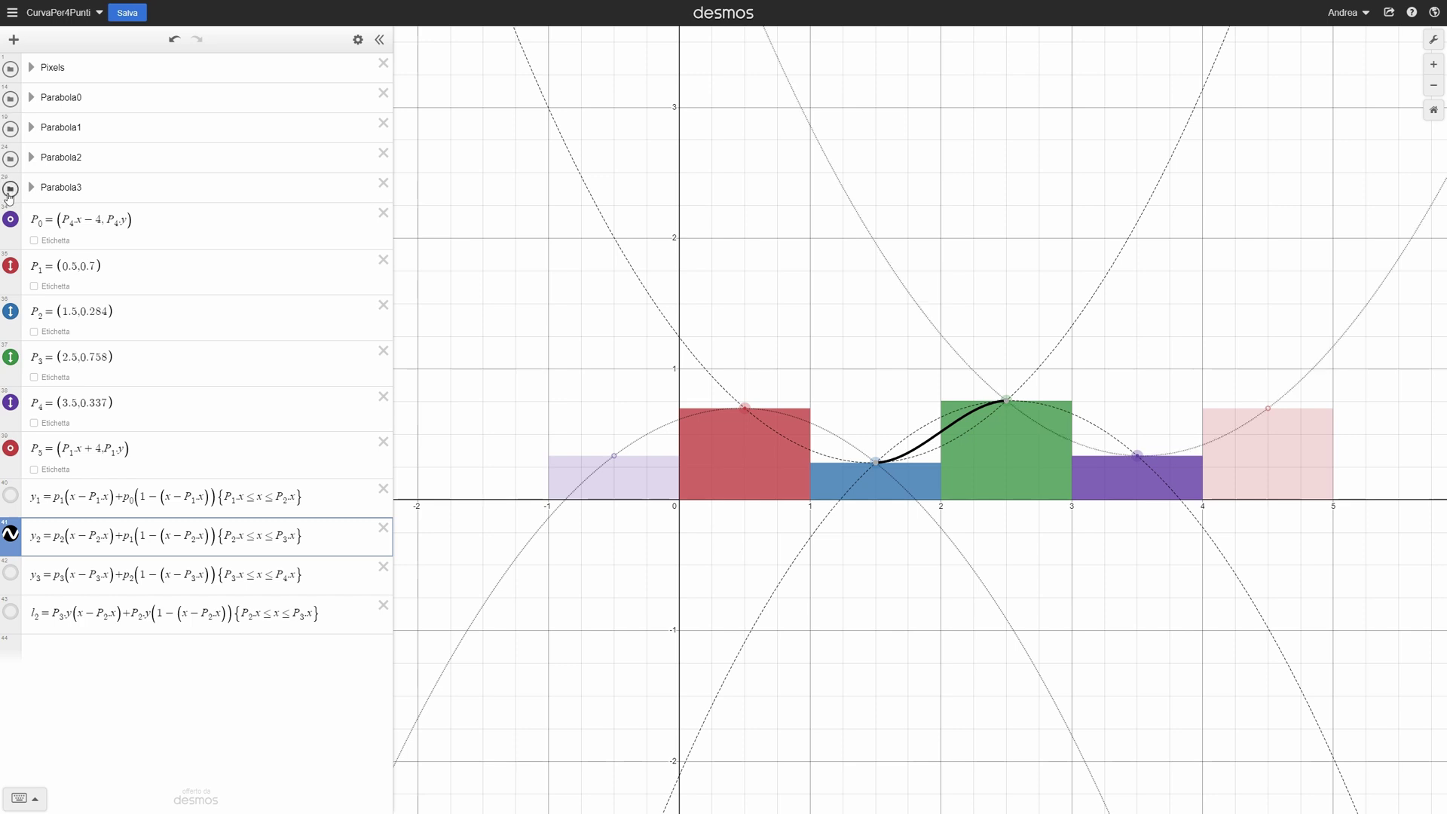
Show pieces y1 and y3 while setting bars to red 0.45, purple 0.63, blue ~0.2
left_click_drag(743, 408, 744, 441)
left_click_drag(876, 463, 876, 408)
left_click_drag(1137, 455, 1136, 417)
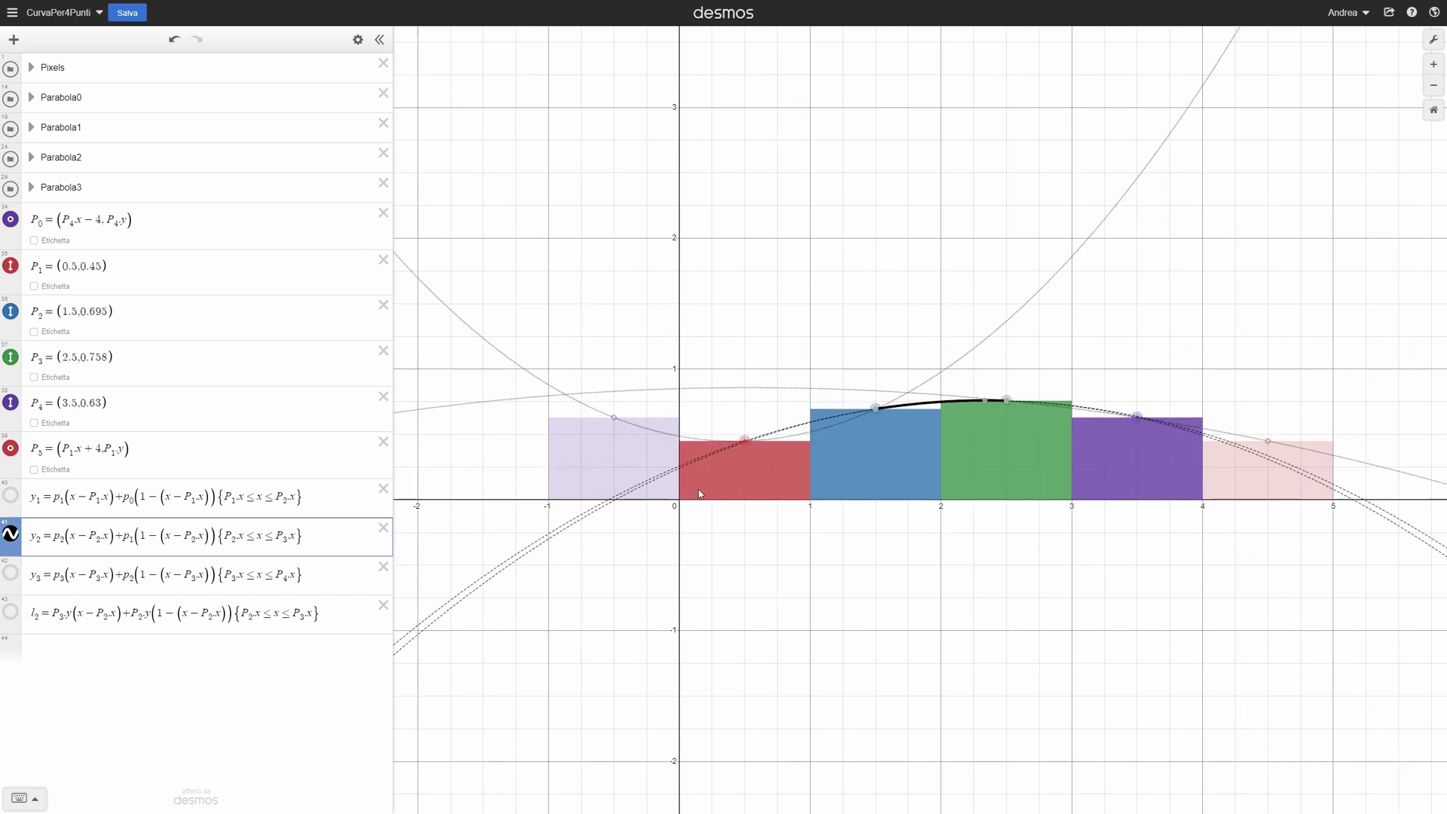
left_click(10, 496)
left_click(11, 574)
left_click_drag(876, 408, 876, 472)
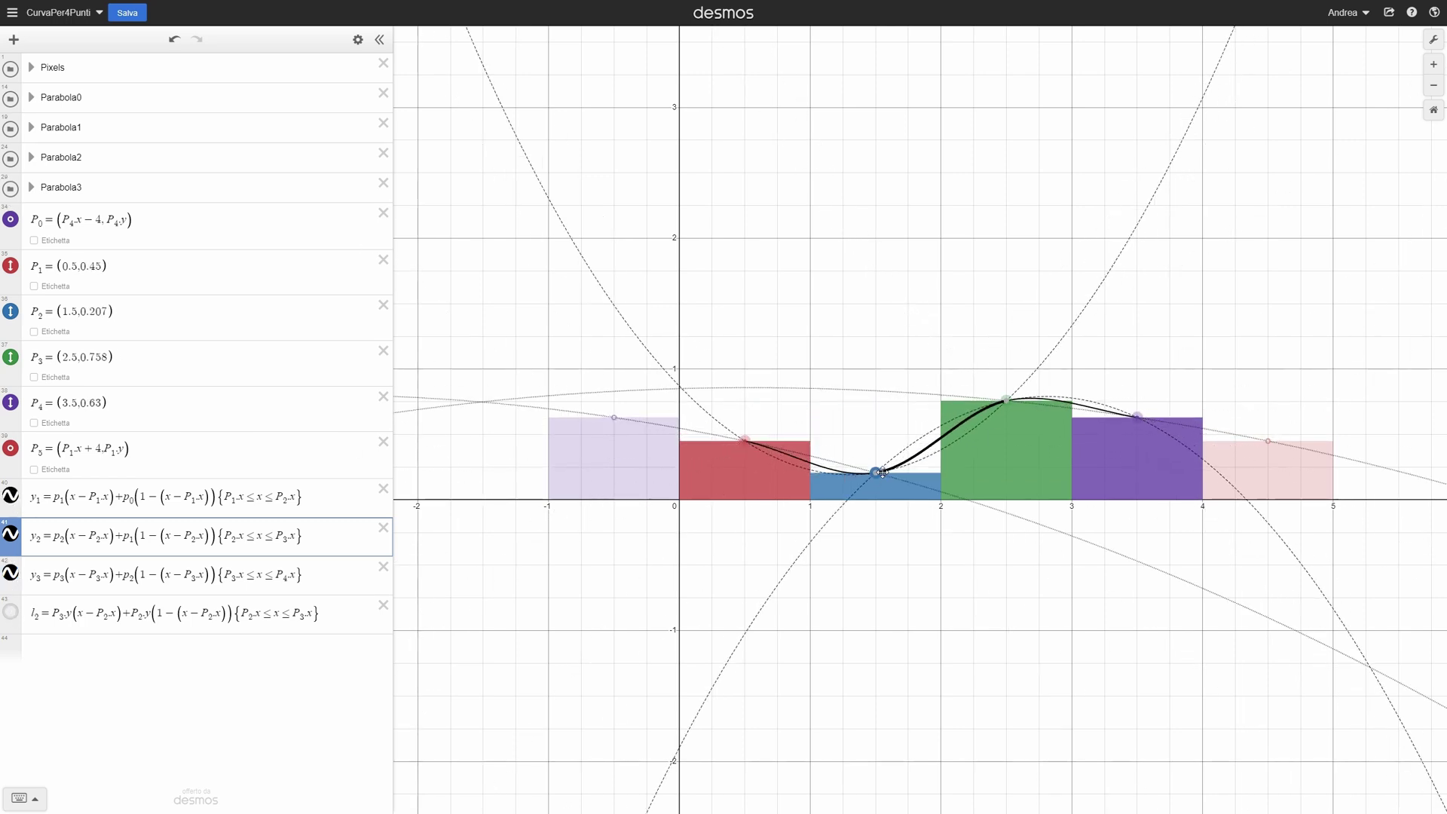
mouse_move(1135, 417)
left_mouse_down()
mouse_move(1150, 408)
mouse_move(1150, 453)
left_mouse_up()
Hide all four helper parabolas and set bars to blue 0.8, green 0.24, purple 0.8, red 0.14
left_click(11, 187)
left_click(10, 158)
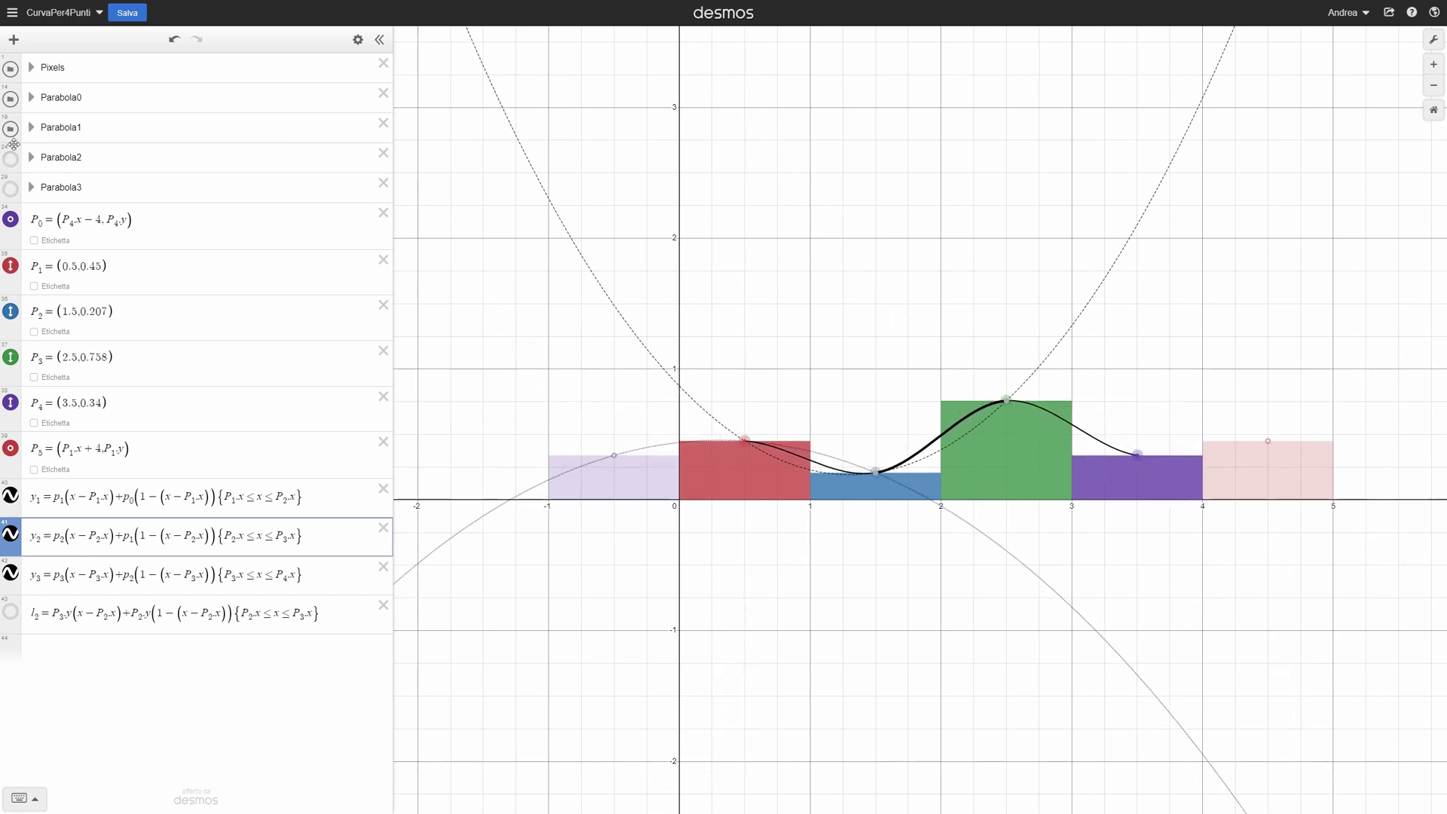
left_click(11, 127)
left_click(11, 98)
left_click_drag(876, 471, 875, 395)
left_click_drag(1006, 398, 1006, 468)
left_click_drag(1137, 456, 1137, 394)
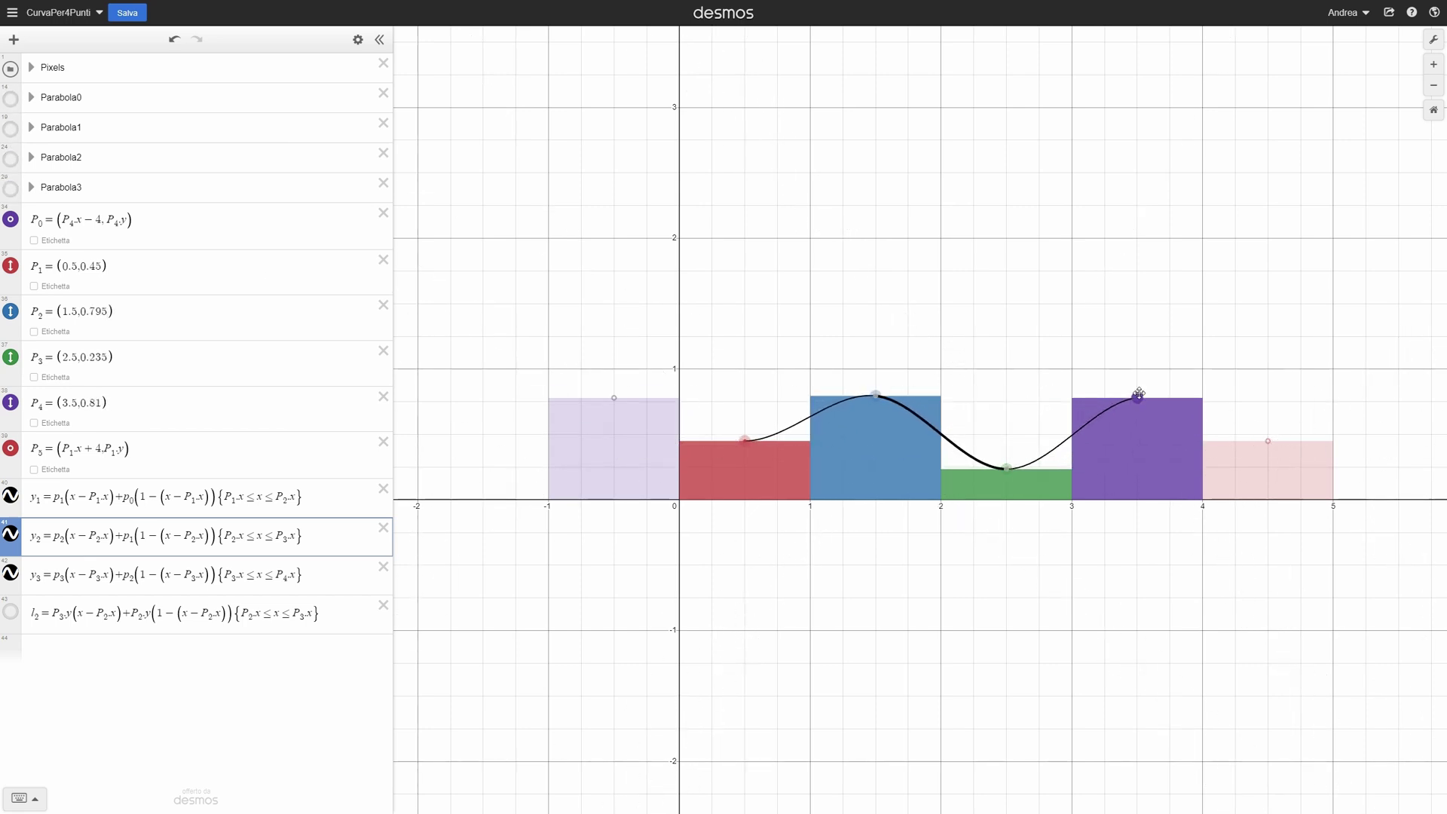
left_click_drag(746, 441, 745, 483)
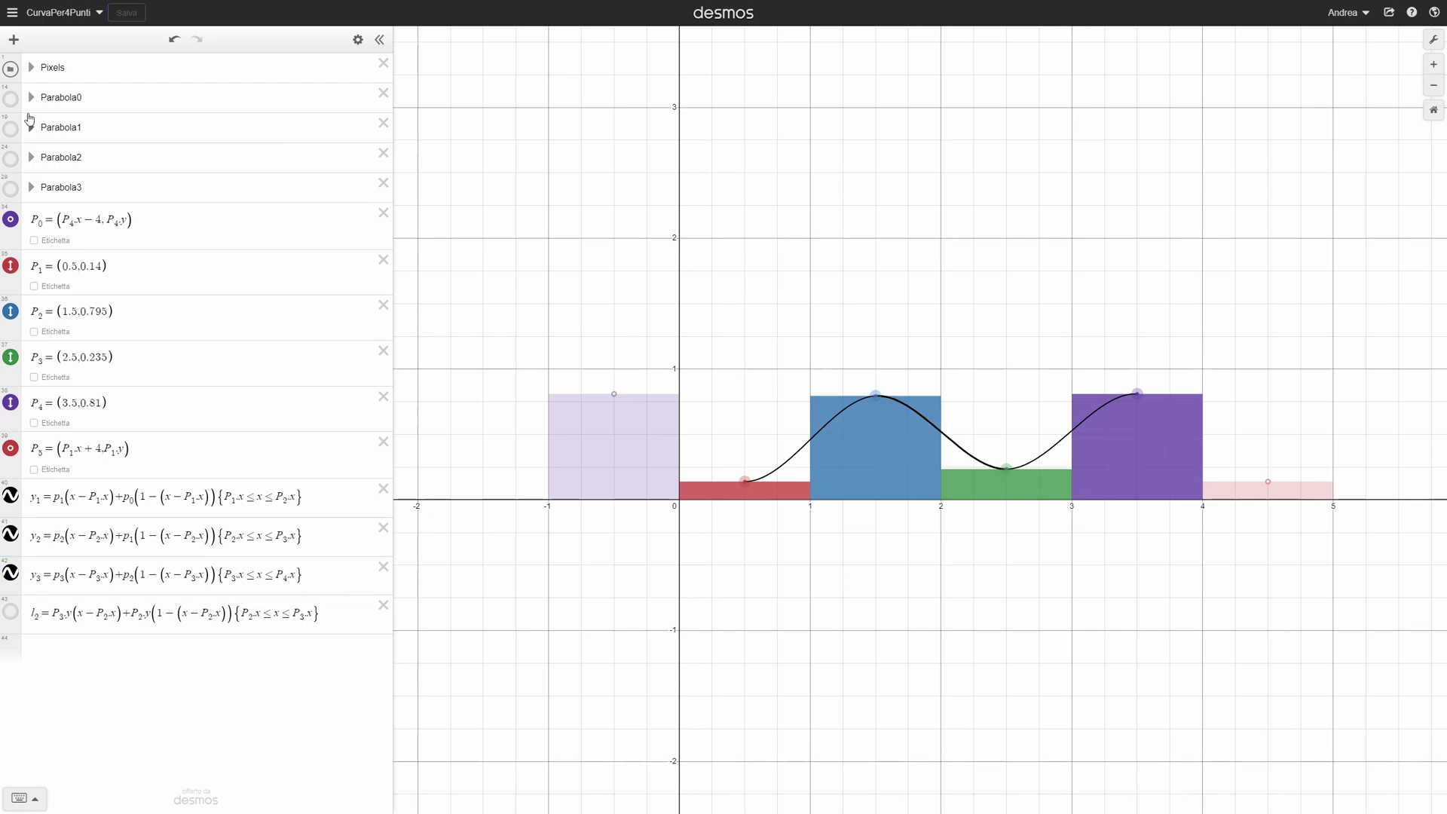
left_click(31, 99)
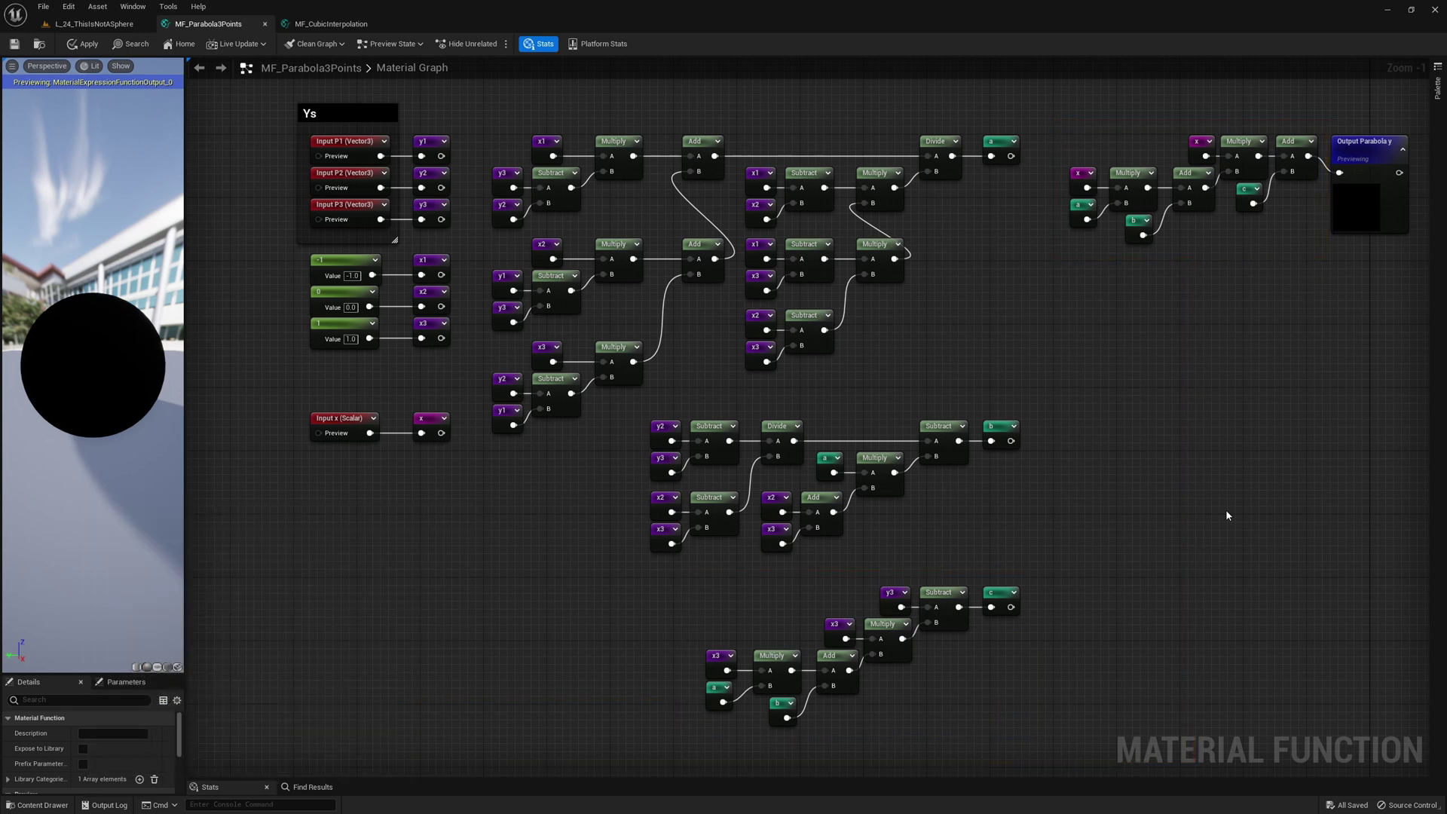
Switch to the noise material graph holding the cubic interpolation nodes
left_click(331, 23)
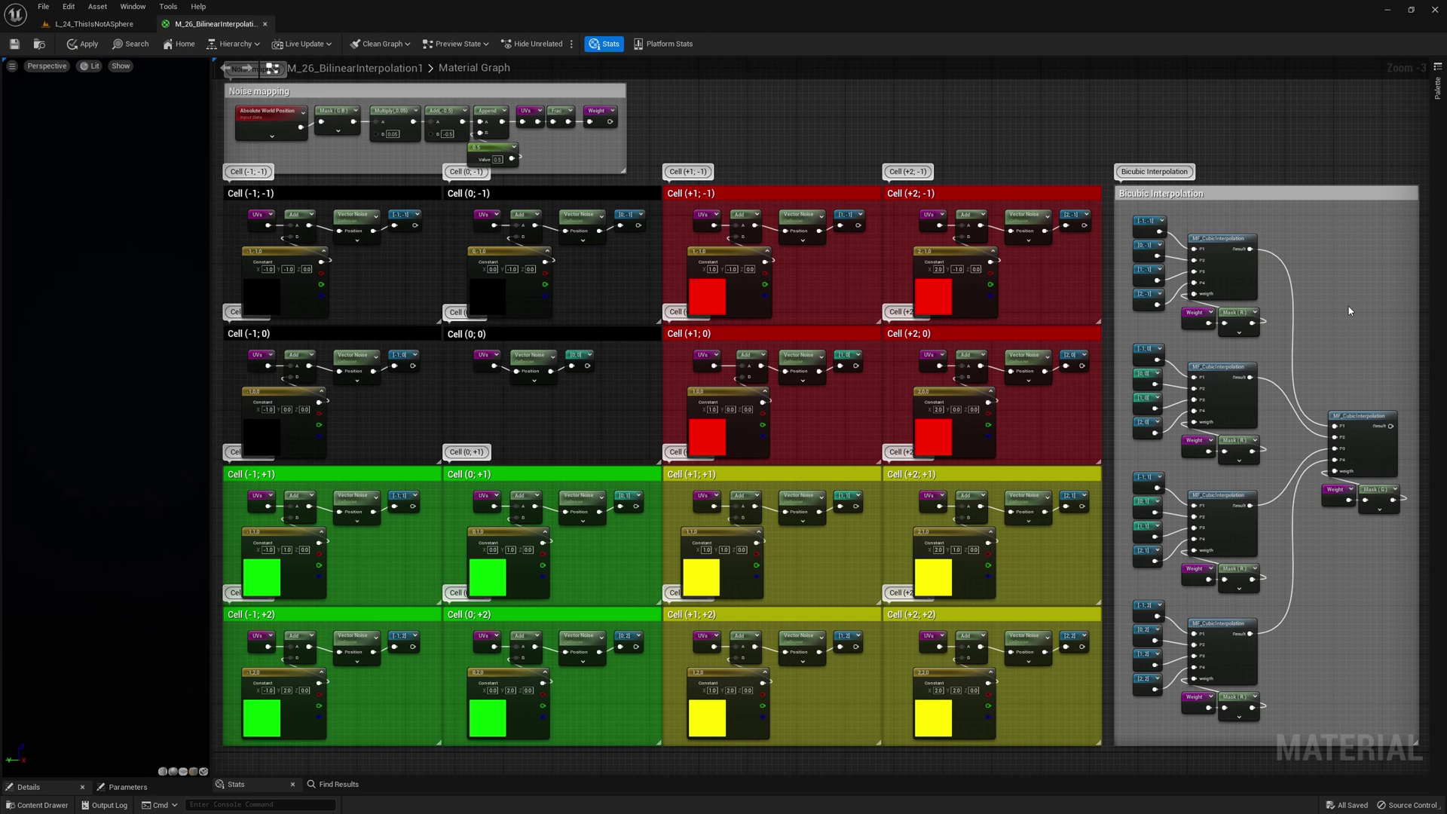
Preview the first MF_CubicInterpolation node, then the final combining cubic-interpolation node
right_click(1244, 279)
left_click(1263, 299)
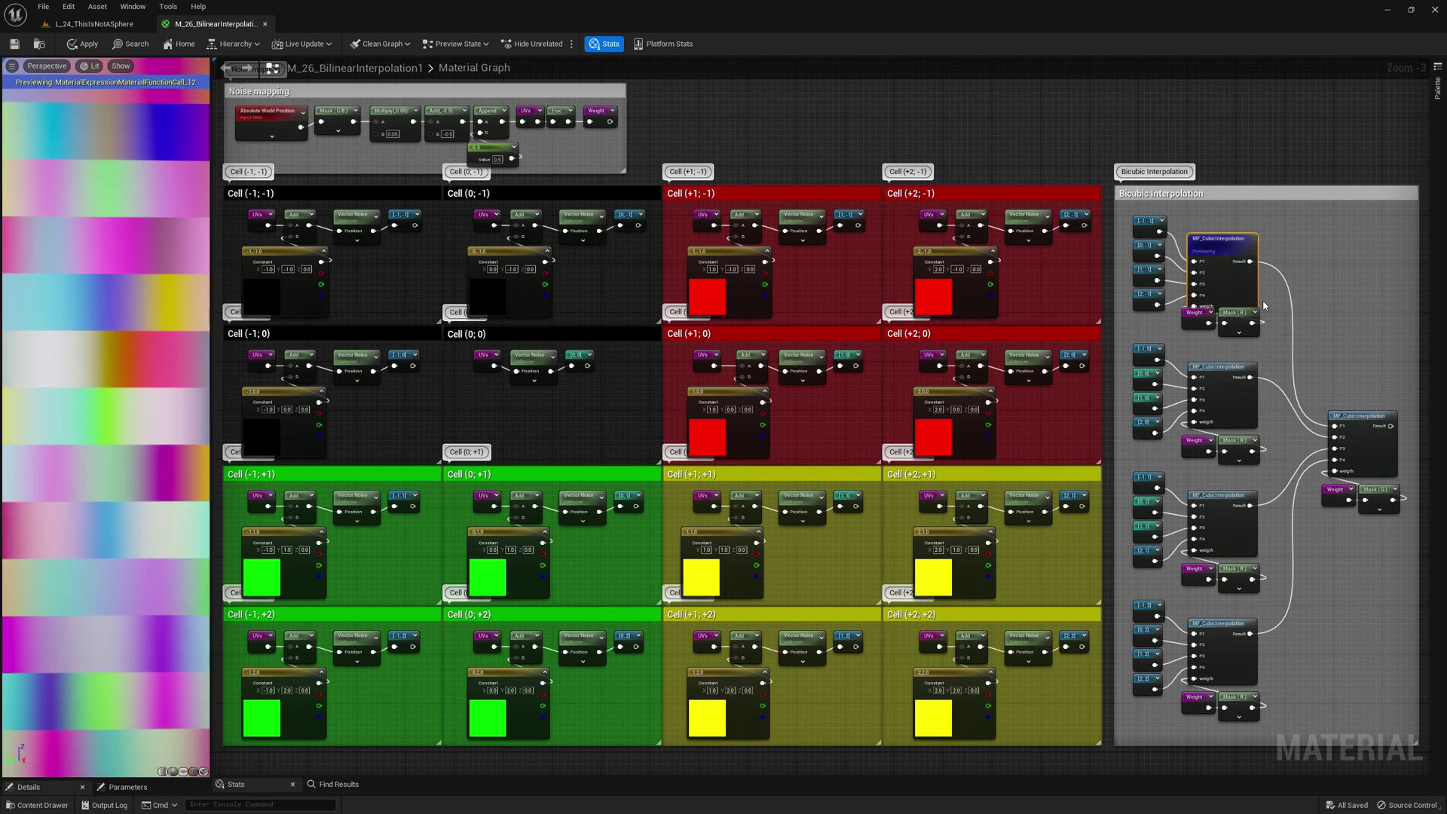
left_click(1368, 422)
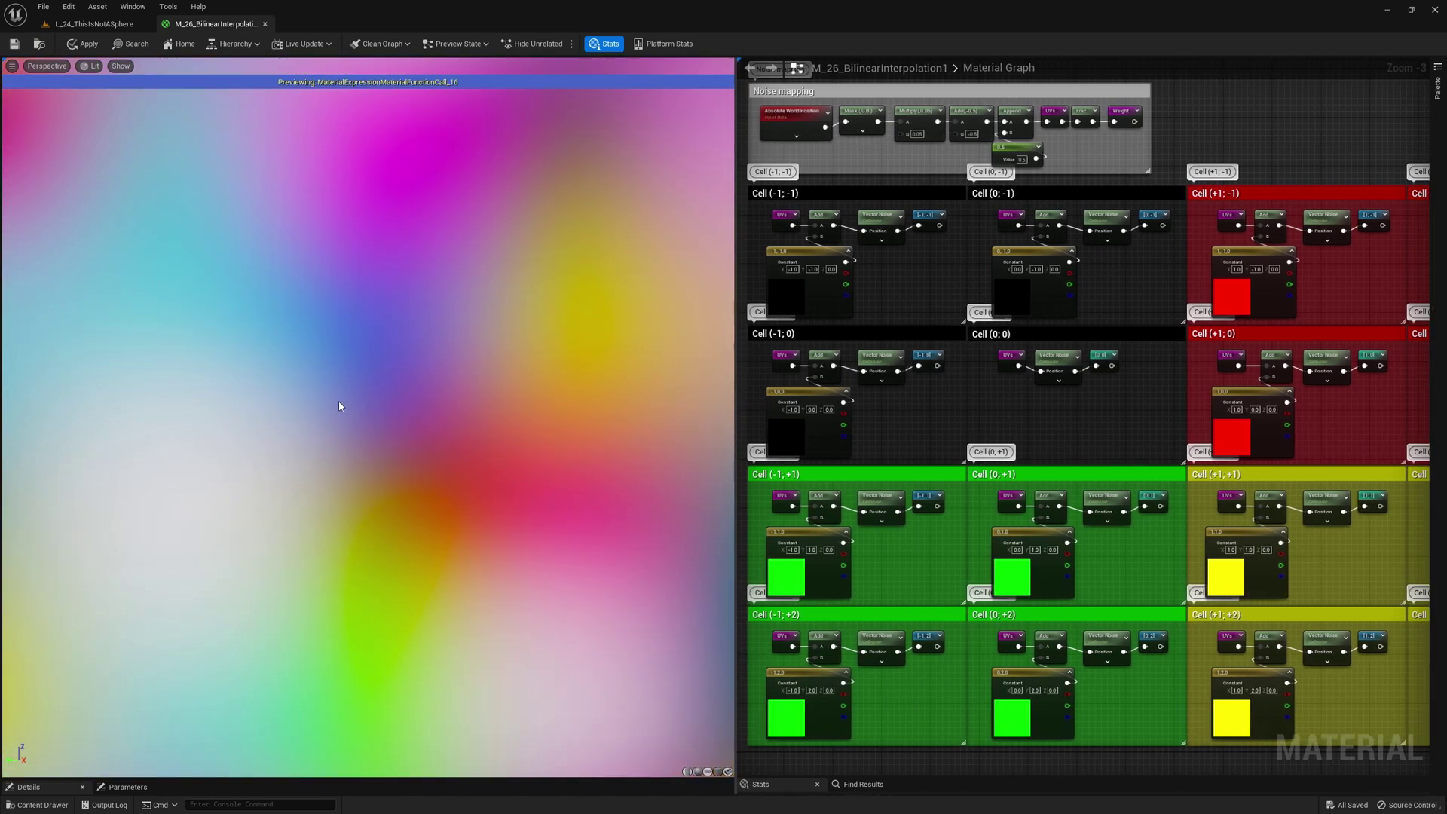
Zoom the material preview out to show the whole bicubic noise plane
right_click_drag(340, 405, 340, 452)
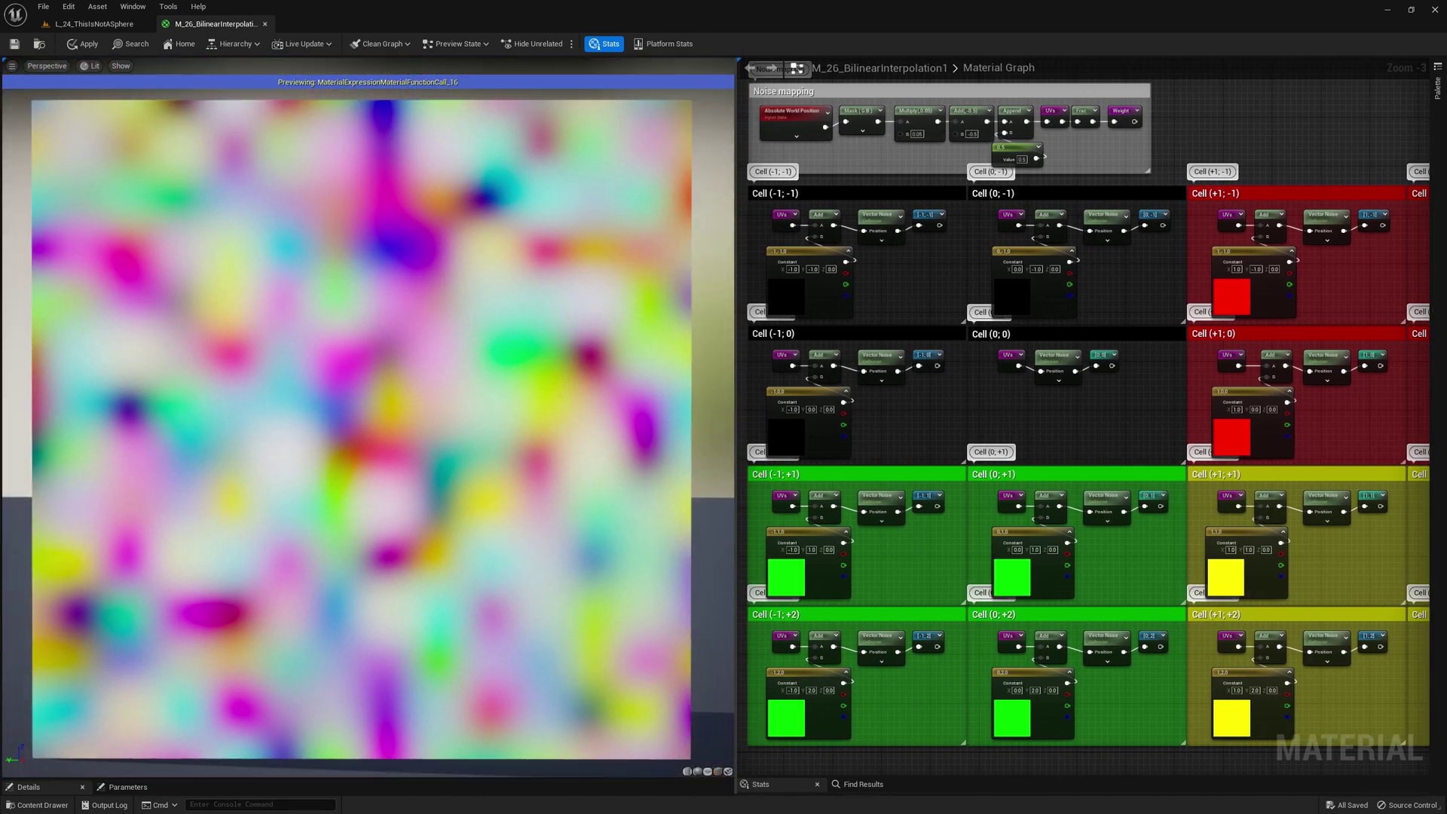